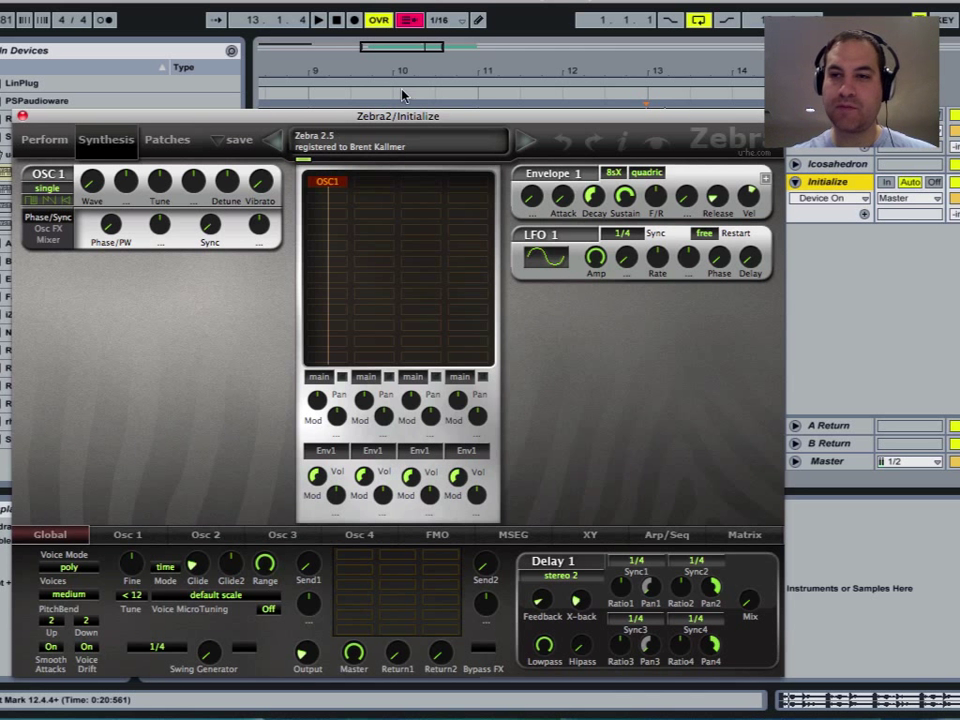
- Look over the finished Icosahedron patch, and return to the Initialize patch for building it
{"action": "left_click", "coordinate": [837, 163]}
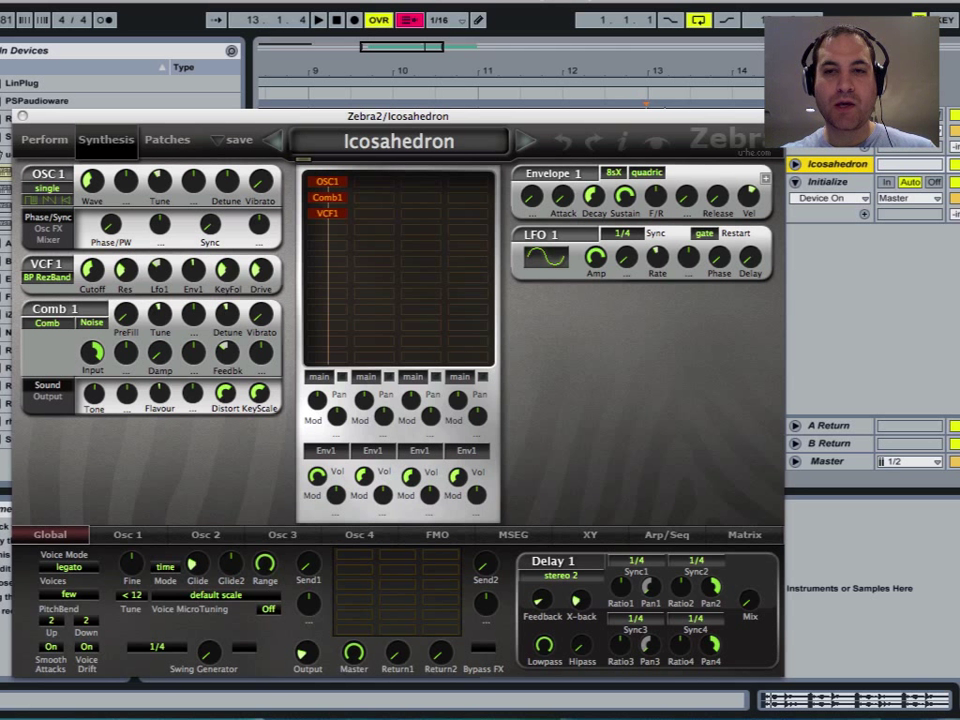
{"action": "left_click", "coordinate": [828, 182]}
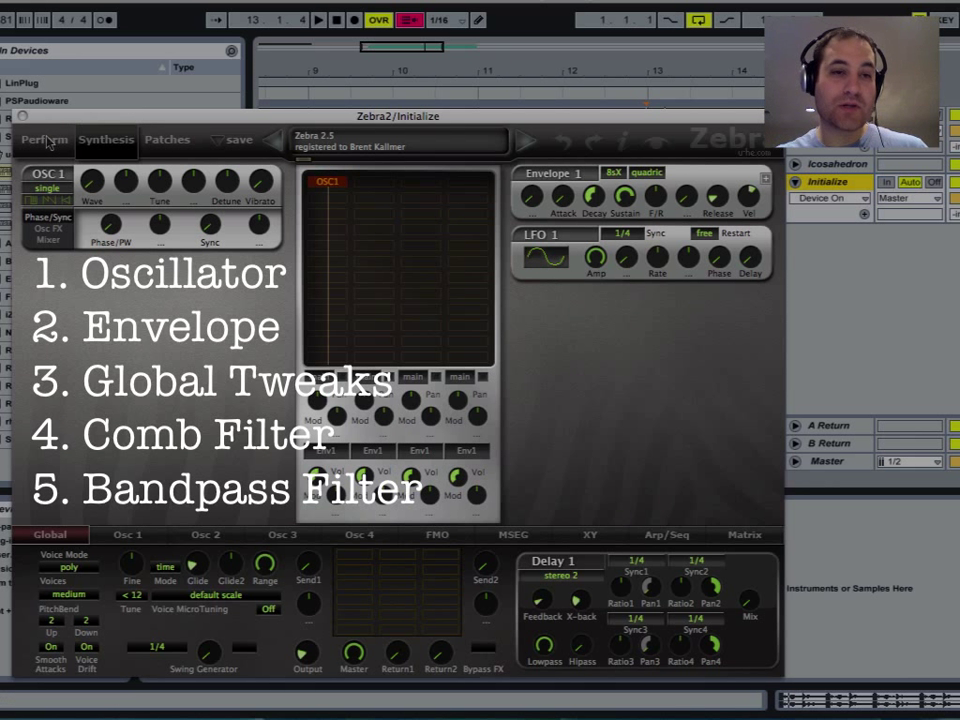
{"action": "left_click", "coordinate": [47, 140]}
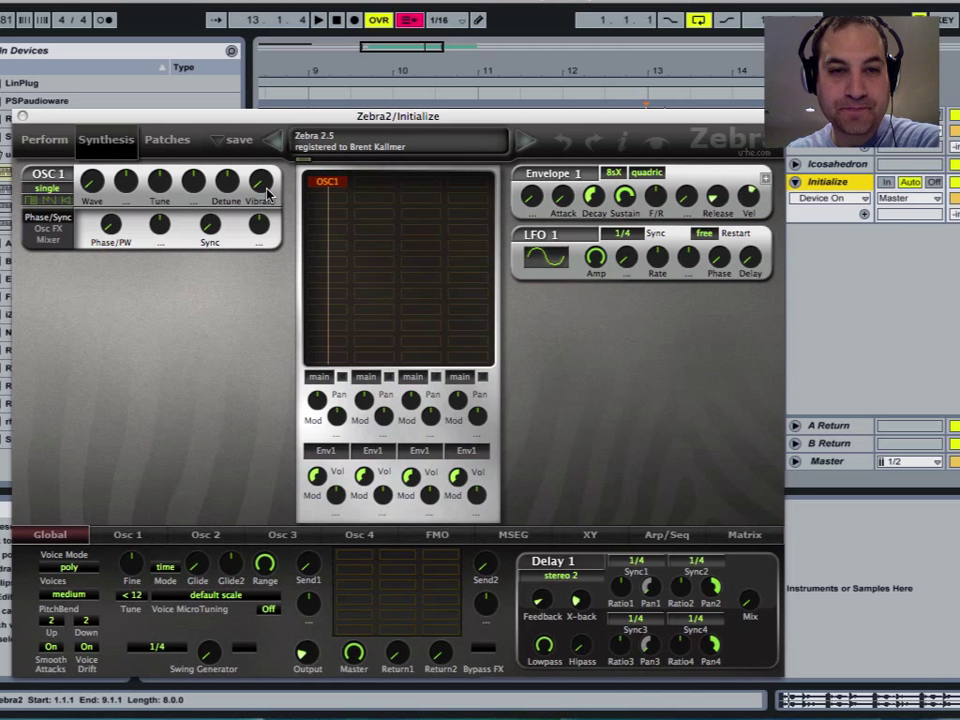
{"action": "mouse_move", "coordinate": [268, 196]}
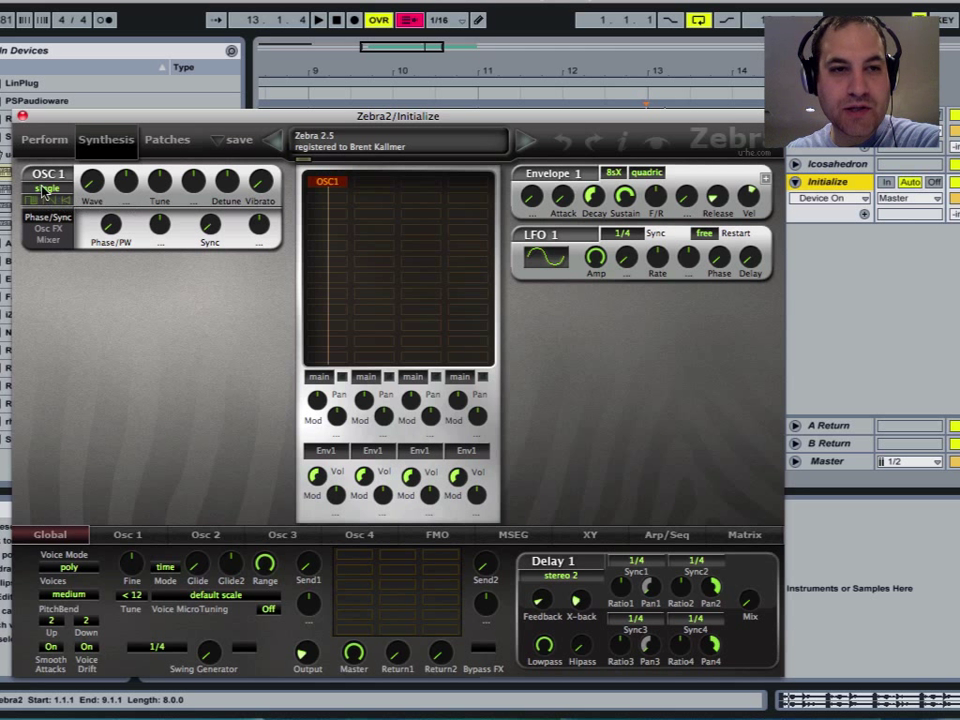
- Load the Saw to Pulse factory preset into oscillator 1
{"action": "left_click", "coordinate": [111, 540]}
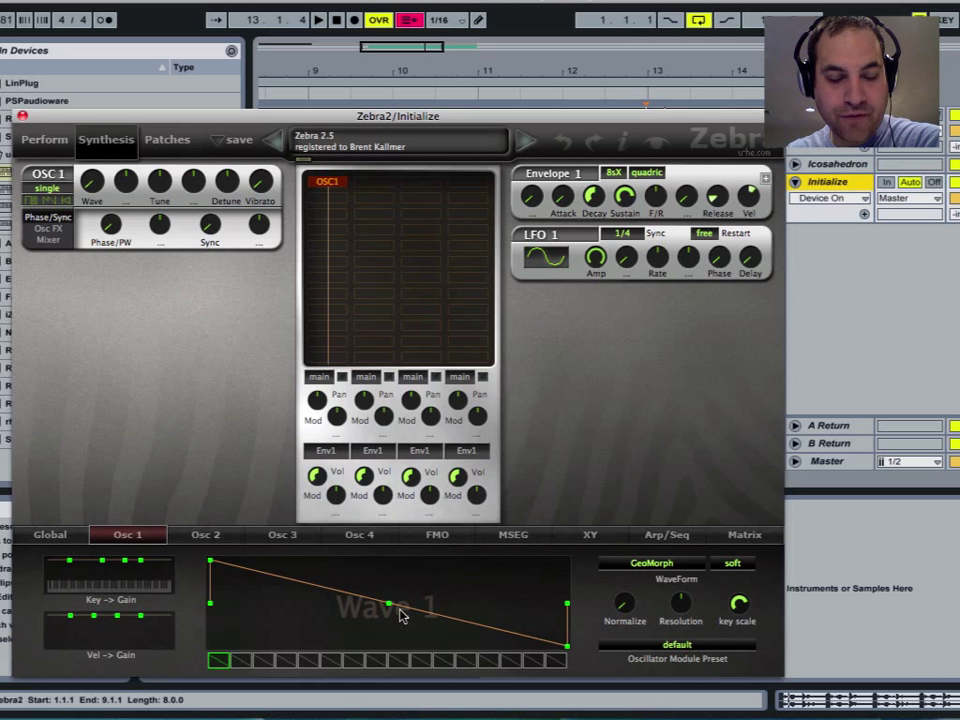
{"action": "left_click_drag", "start_coordinate": [229, 662], "coordinate": [376, 660]}
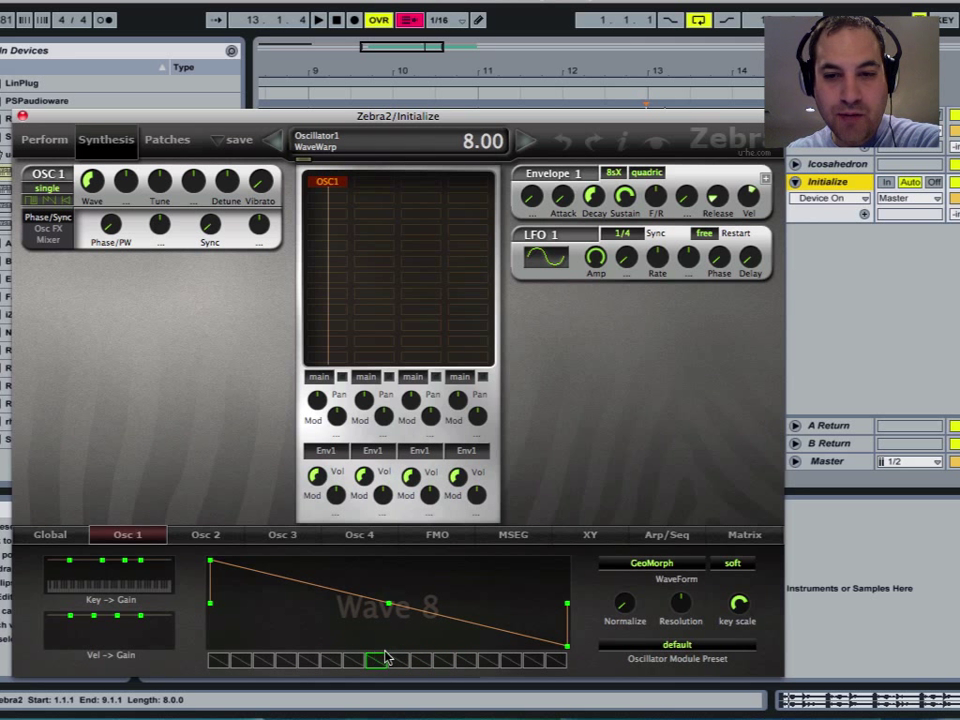
{"action": "left_click", "coordinate": [678, 647]}
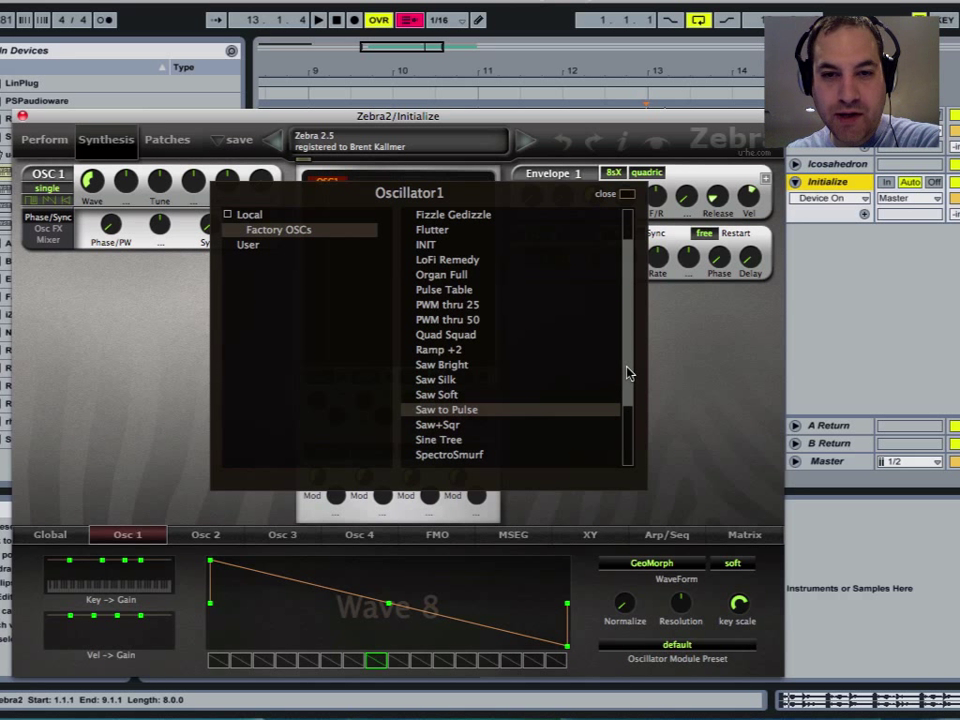
{"action": "left_click", "coordinate": [545, 397]}
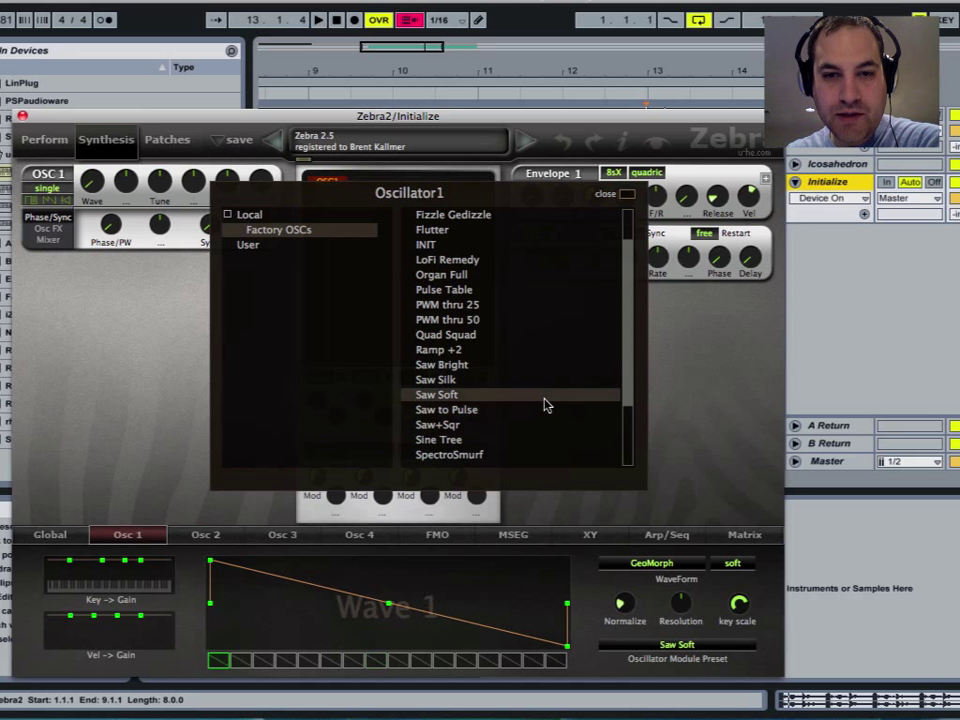
{"action": "left_click", "coordinate": [546, 411]}
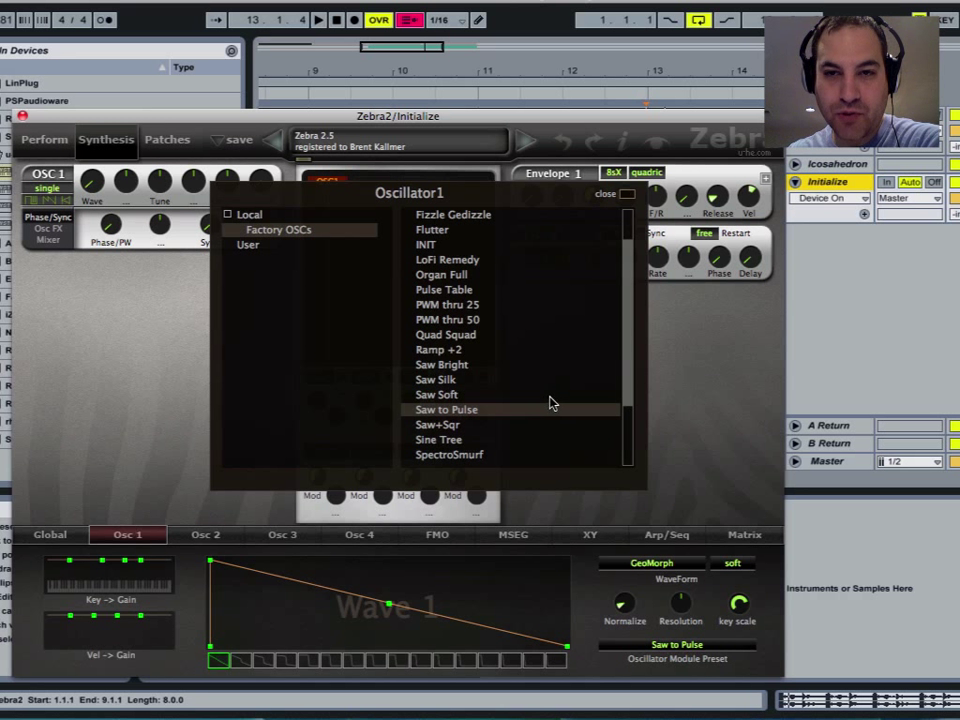
{"action": "left_click", "coordinate": [626, 196]}
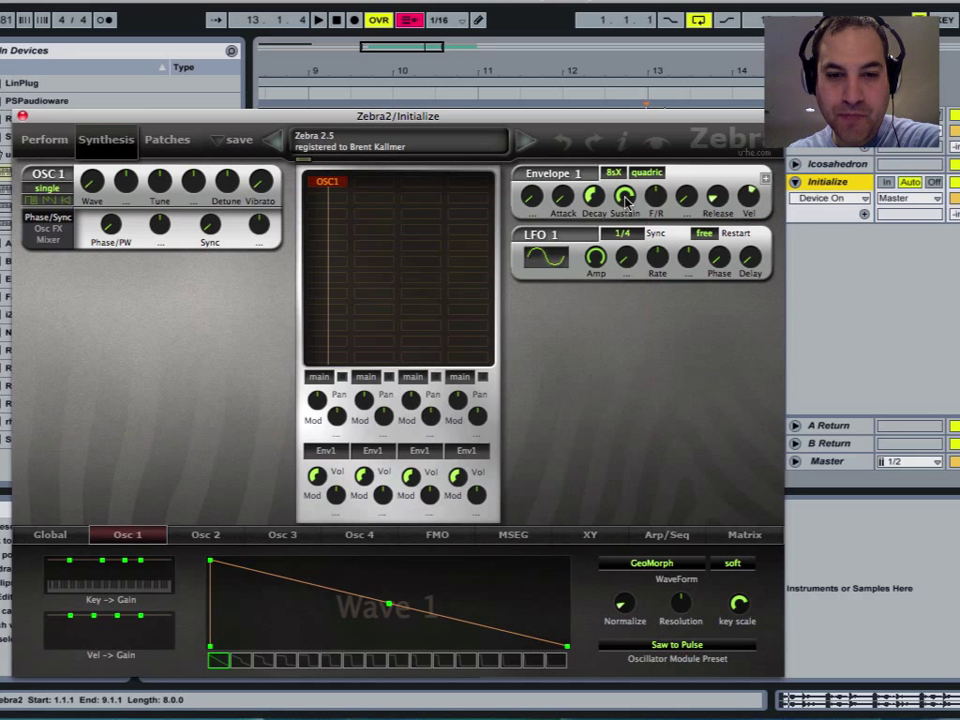
- Step through oscillator 1's wave shapes from saw to narrow pulse, then sweep its Wave control to compare them
{"action": "left_click", "coordinate": [242, 660]}
{"action": "left_click", "coordinate": [258, 660]}
{"action": "left_click", "coordinate": [286, 660]}
{"action": "left_click", "coordinate": [310, 661]}
{"action": "left_click", "coordinate": [332, 661]}
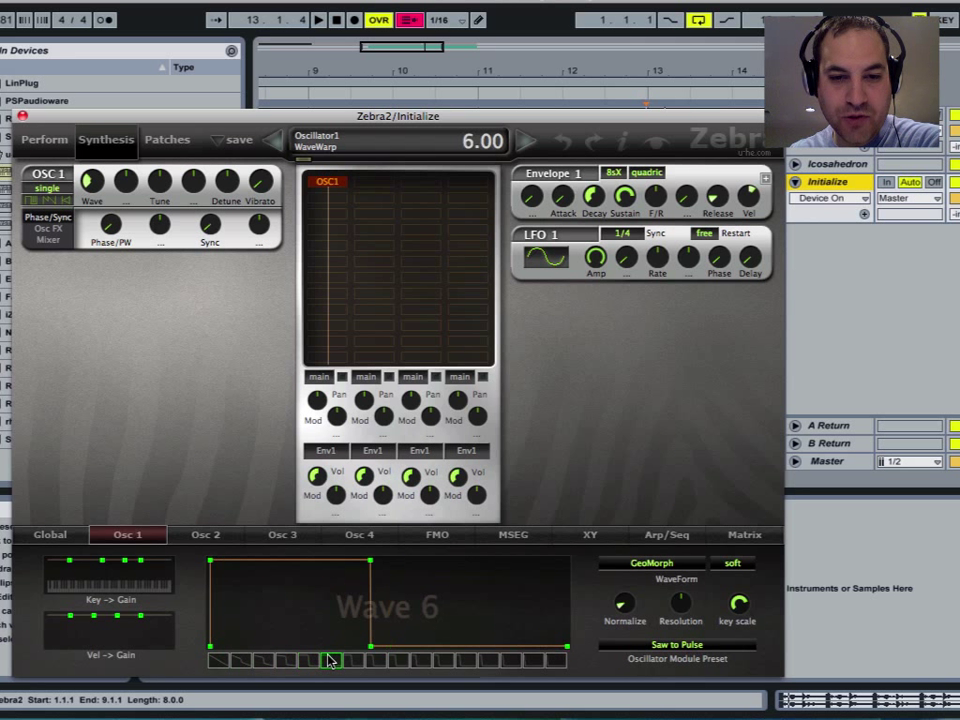
{"action": "left_click", "coordinate": [355, 661]}
{"action": "left_click", "coordinate": [377, 661]}
{"action": "left_click", "coordinate": [400, 661]}
{"action": "left_click", "coordinate": [422, 661]}
{"action": "left_click", "coordinate": [444, 661]}
{"action": "left_click", "coordinate": [467, 661]}
{"action": "left_click", "coordinate": [489, 661]}
{"action": "left_click", "coordinate": [507, 661]}
{"action": "left_click", "coordinate": [532, 660]}
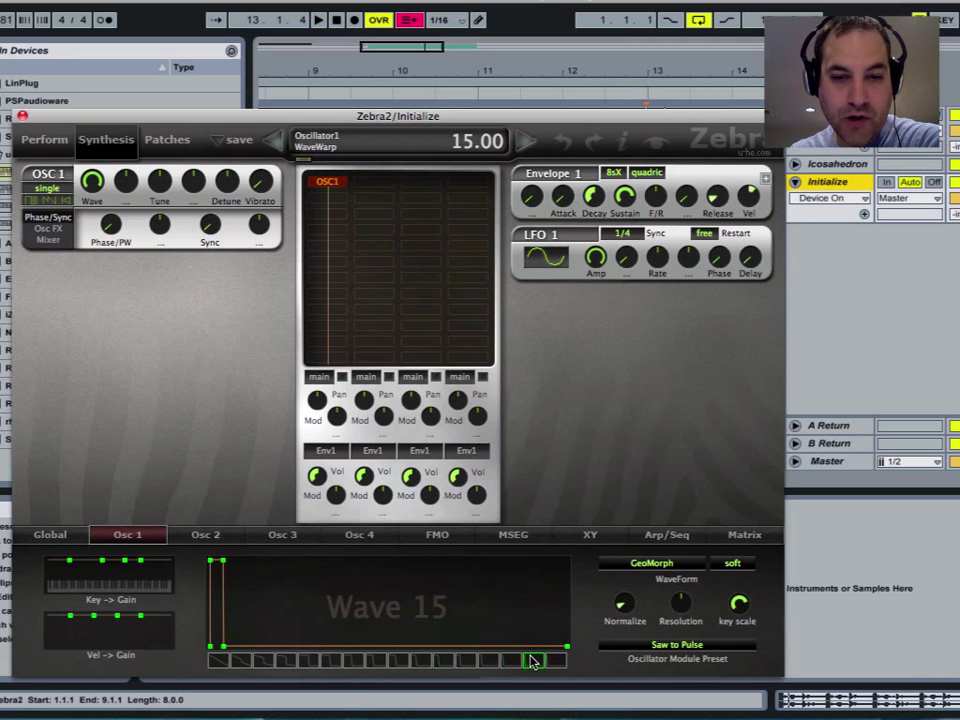
{"action": "left_click", "coordinate": [550, 660]}
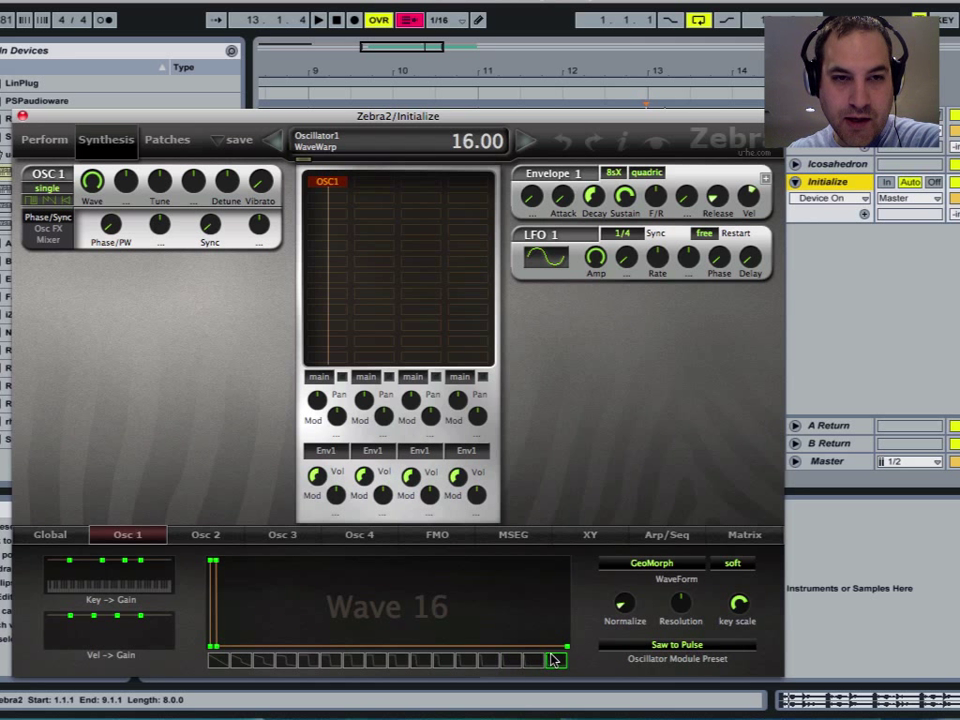
{"action": "left_click", "coordinate": [510, 660]}
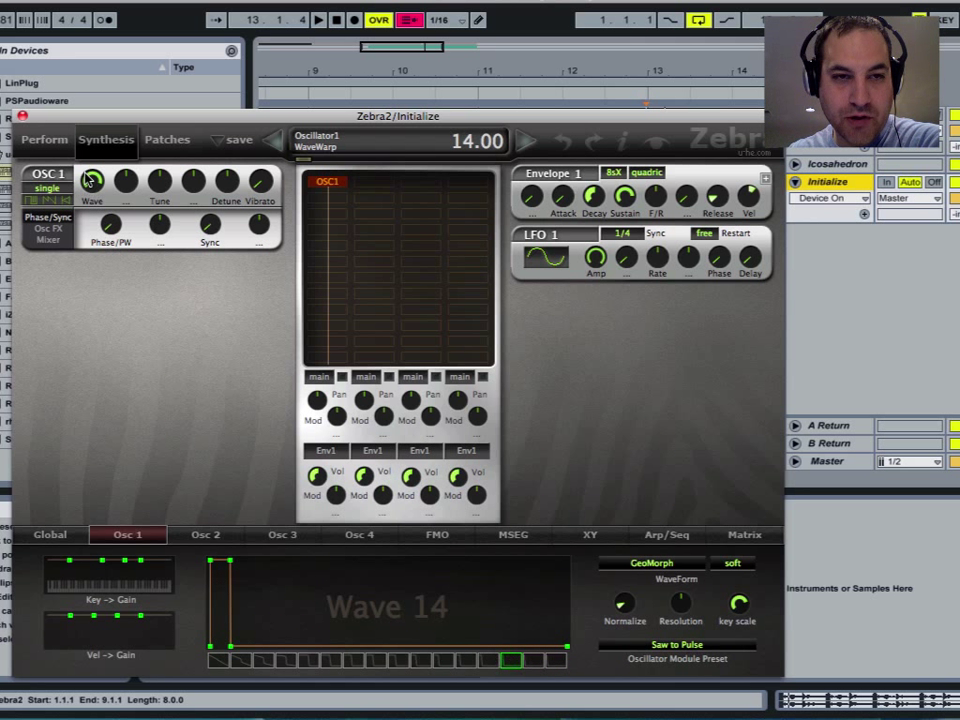
{"action": "left_click_drag", "start_coordinate": [88, 185], "coordinate": [96, 291]}
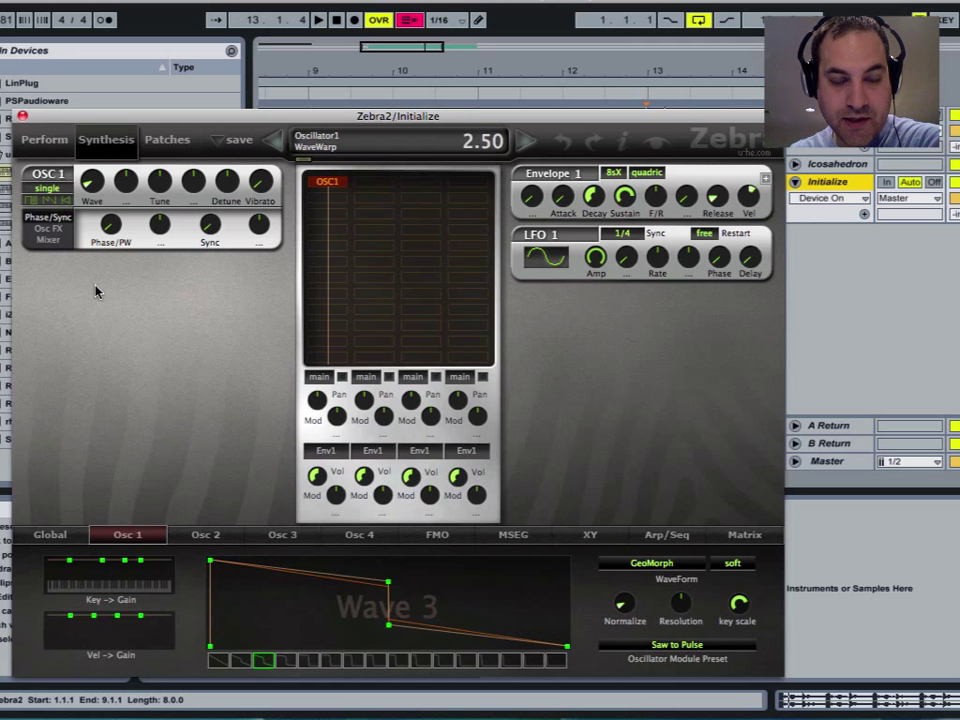
- Select wave 5 as oscillator 1's waveform and single as its oscillator mode
{"action": "left_click", "coordinate": [338, 661]}
{"action": "left_click", "coordinate": [351, 662]}
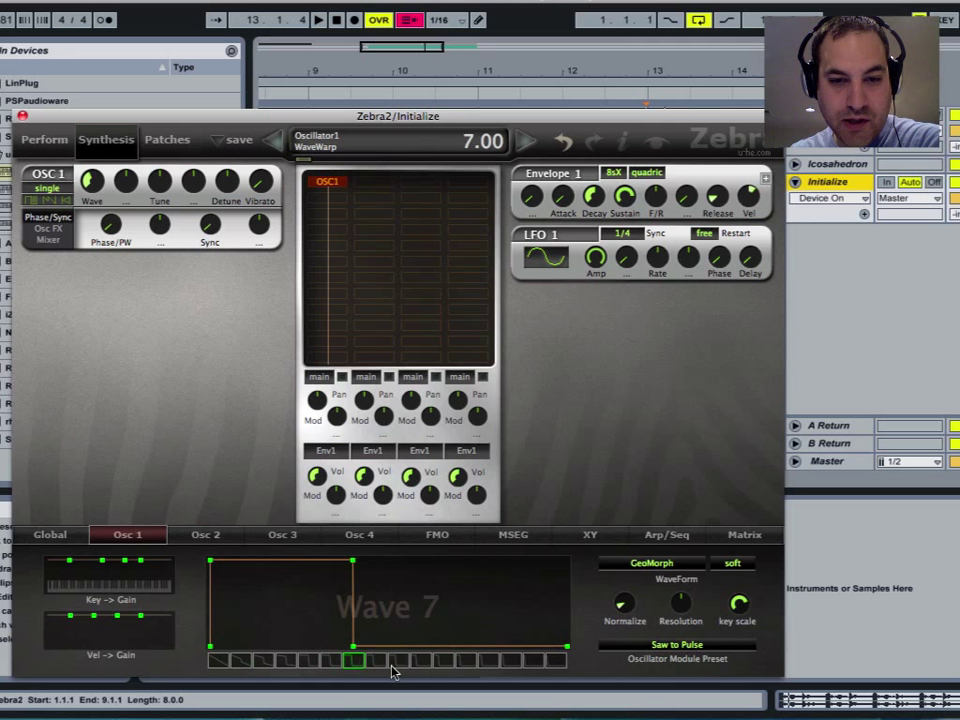
{"action": "left_click", "coordinate": [285, 660]}
{"action": "left_click", "coordinate": [309, 664]}
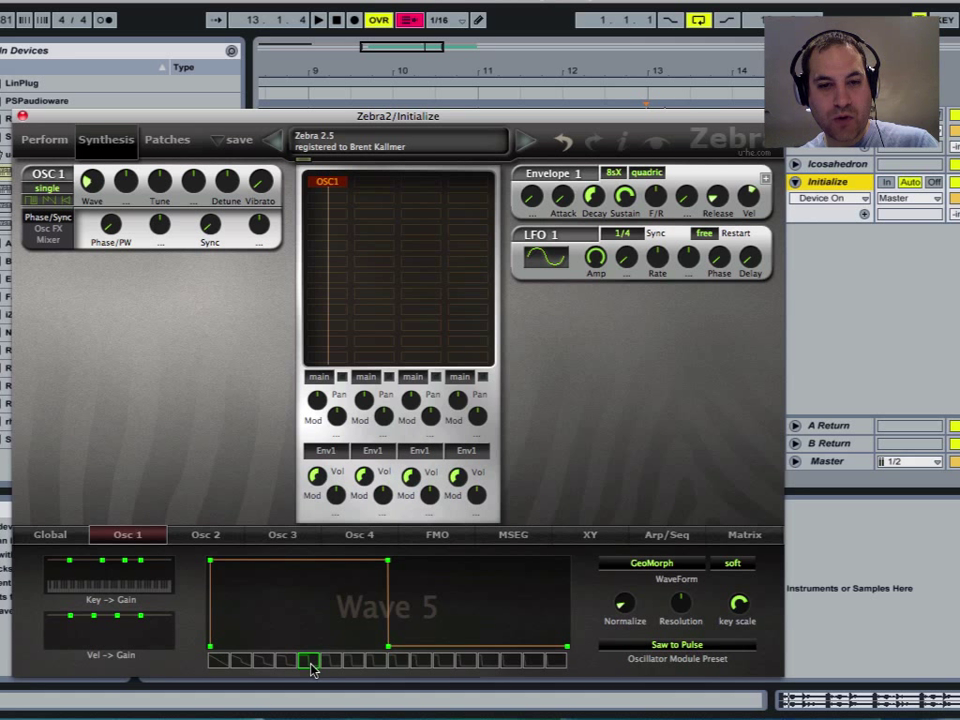
{"action": "left_click", "coordinate": [311, 669]}
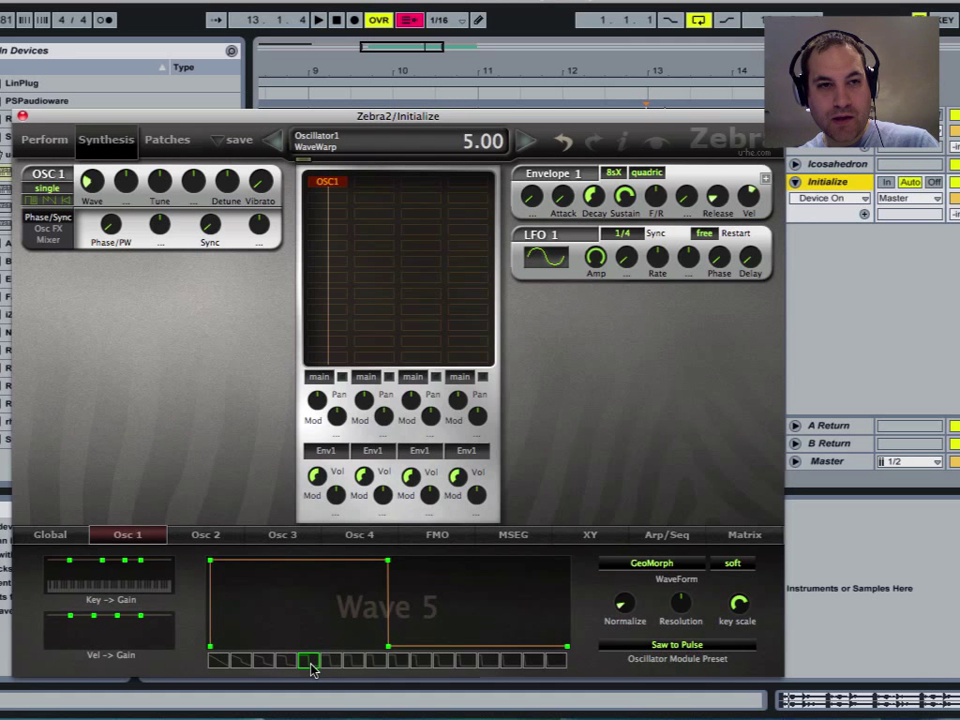
{"action": "left_click", "coordinate": [57, 190]}
{"action": "left_click", "coordinate": [66, 197]}
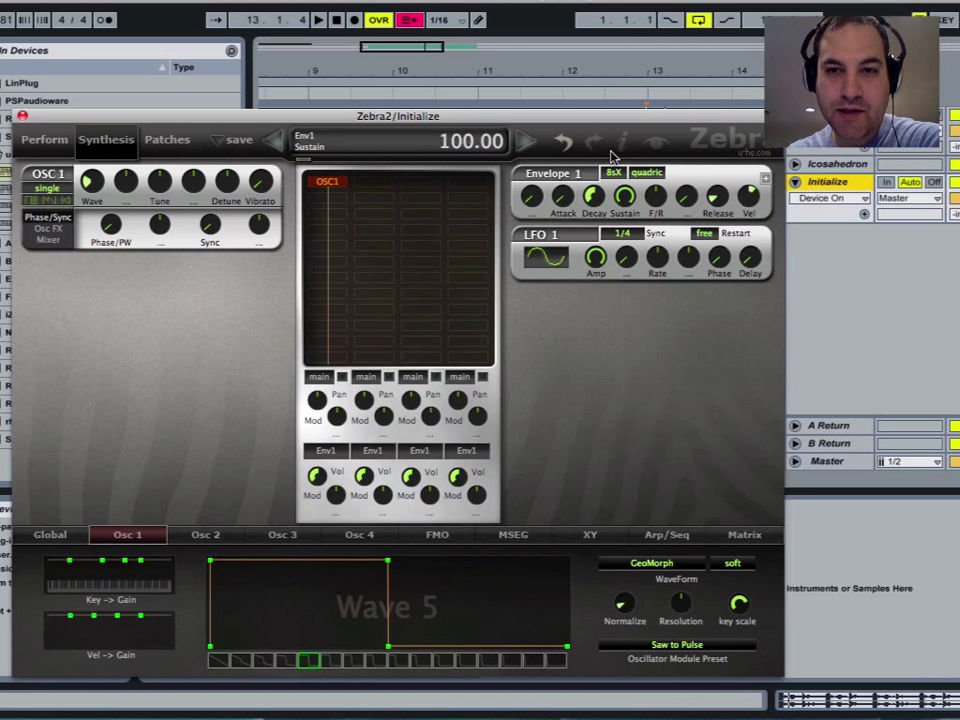
- Turn Envelope 1's Release down to its minimum
{"action": "left_click_drag", "start_coordinate": [722, 218], "coordinate": [722, 252]}
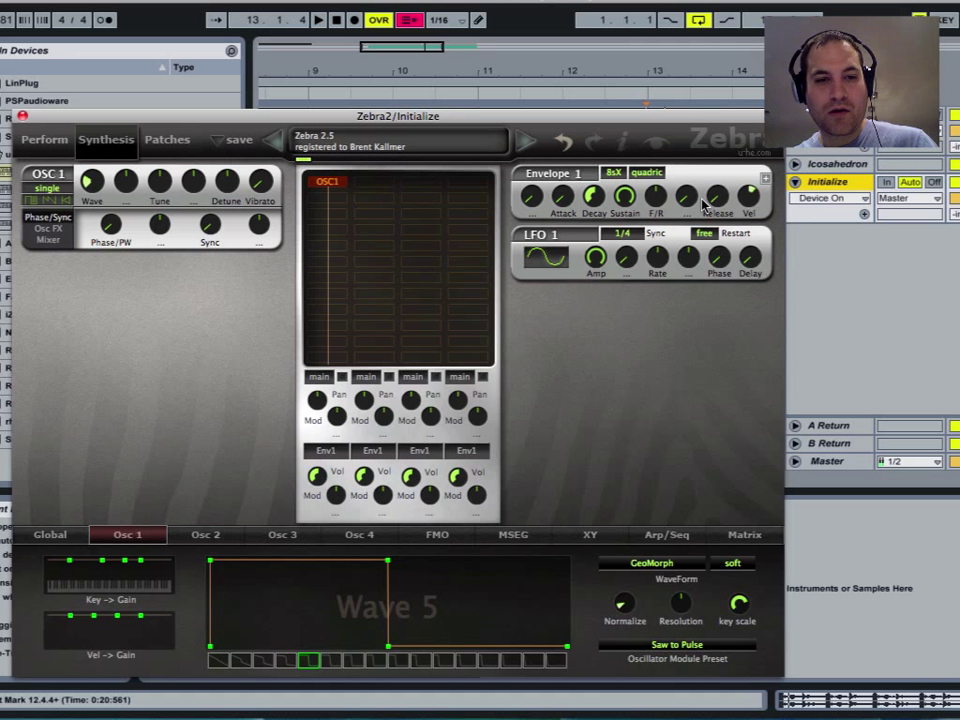
- Set the global voice mode to legato and the number of voices to few
{"action": "left_click", "coordinate": [50, 536]}
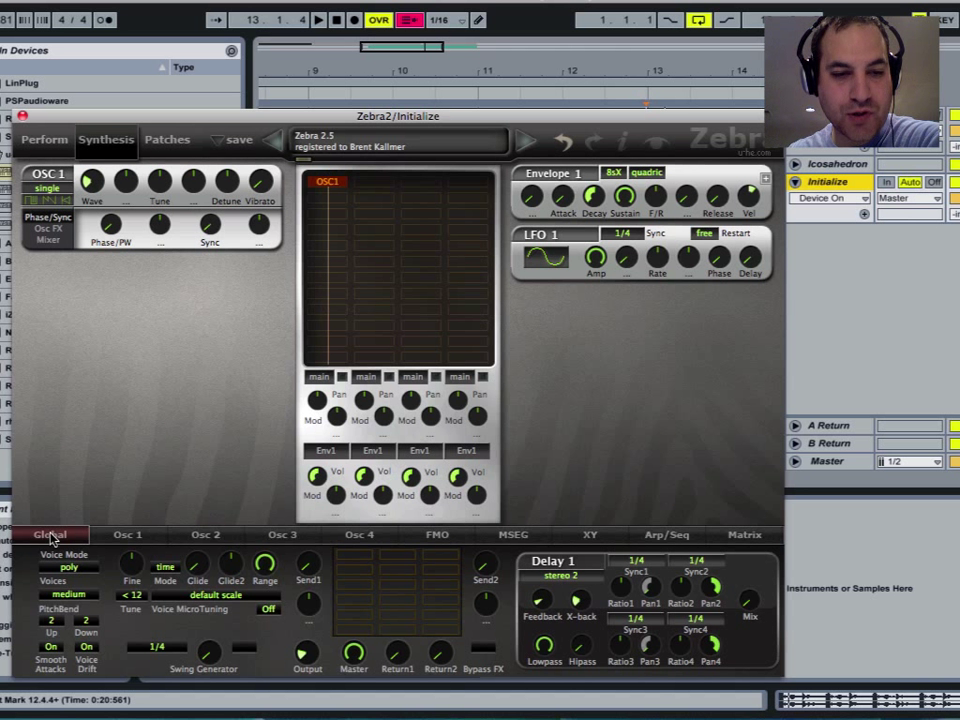
{"action": "left_click", "coordinate": [68, 567]}
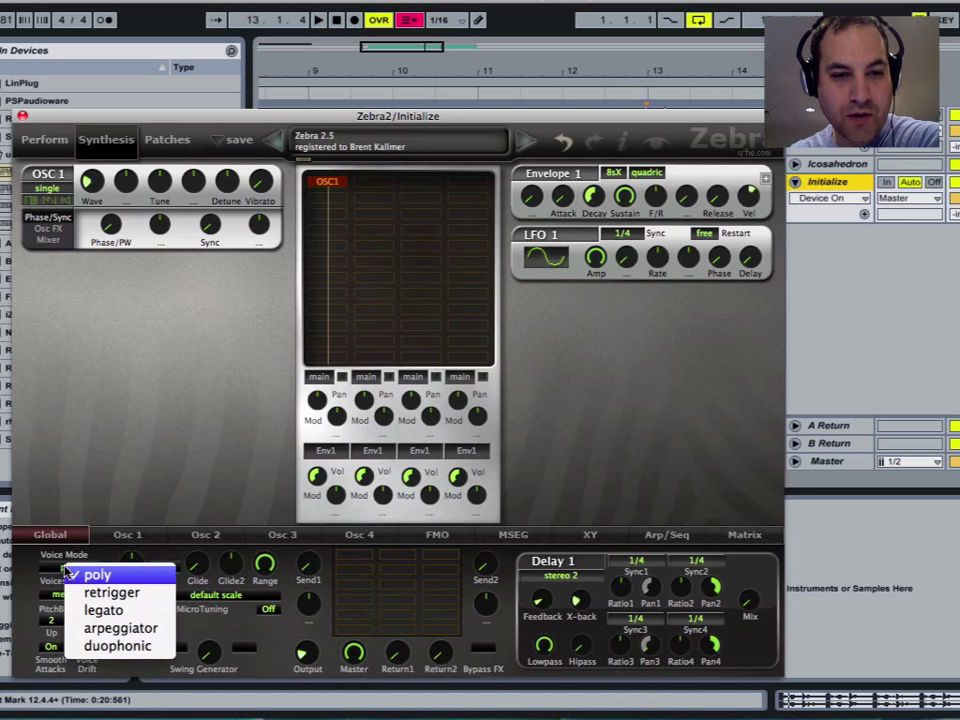
{"action": "left_click", "coordinate": [88, 610]}
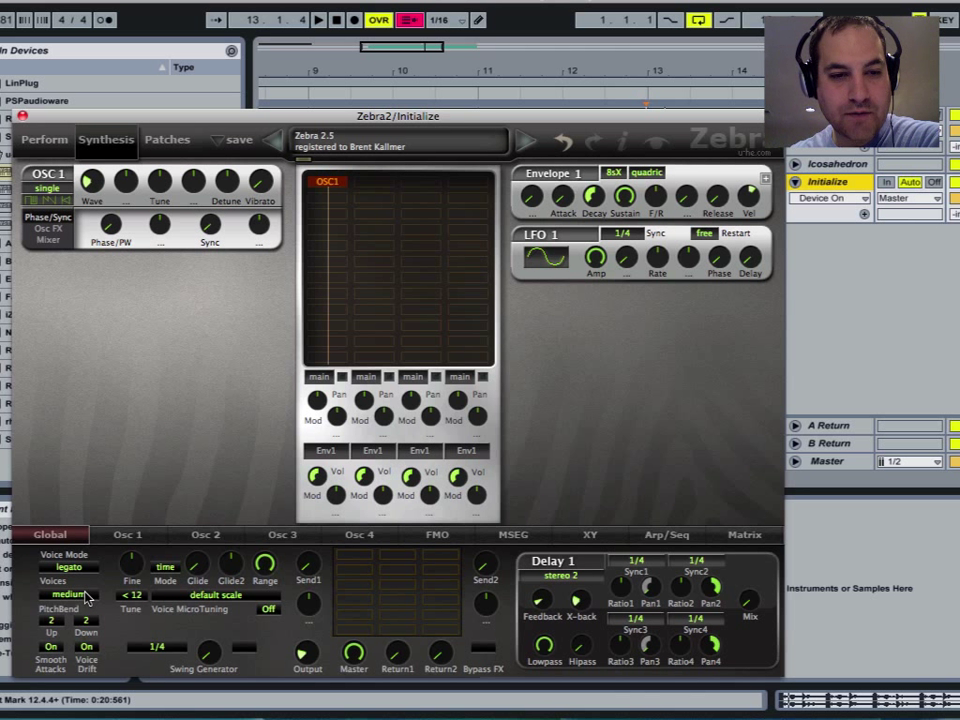
{"action": "left_click", "coordinate": [86, 596]}
{"action": "left_click", "coordinate": [103, 584]}
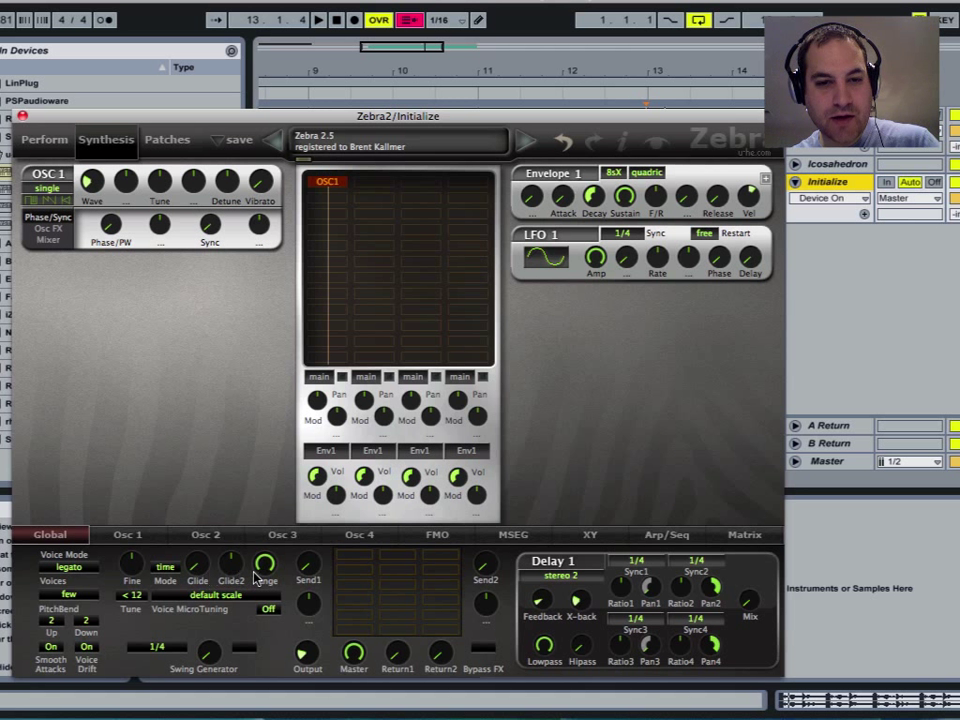
- Raise the global Glide amount moderately for slides between legato notes
{"action": "mouse_move", "coordinate": [264, 571]}
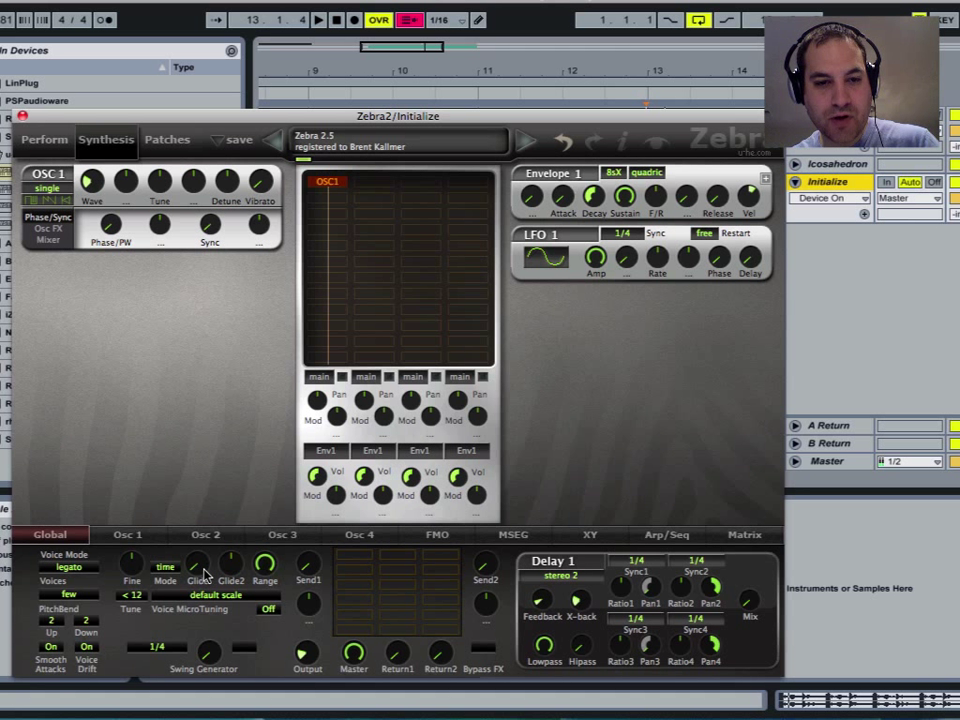
{"action": "left_click_drag", "start_coordinate": [199, 572], "coordinate": [199, 516]}
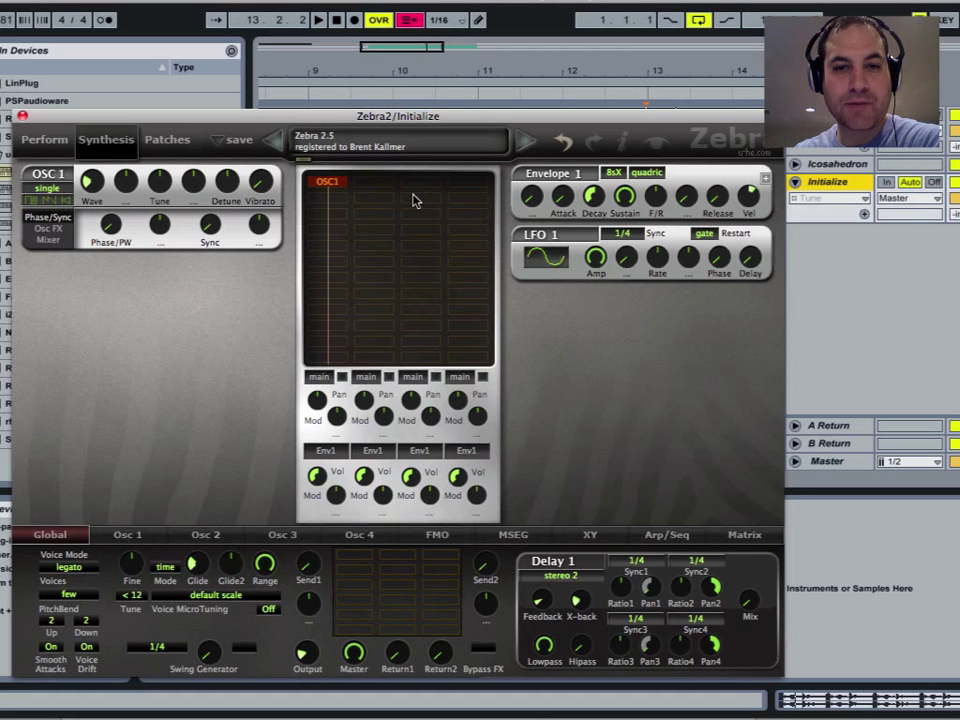
- Add a Comb1 module directly below OSC1 in the first lane of the signal grid
{"action": "left_click", "coordinate": [343, 202]}
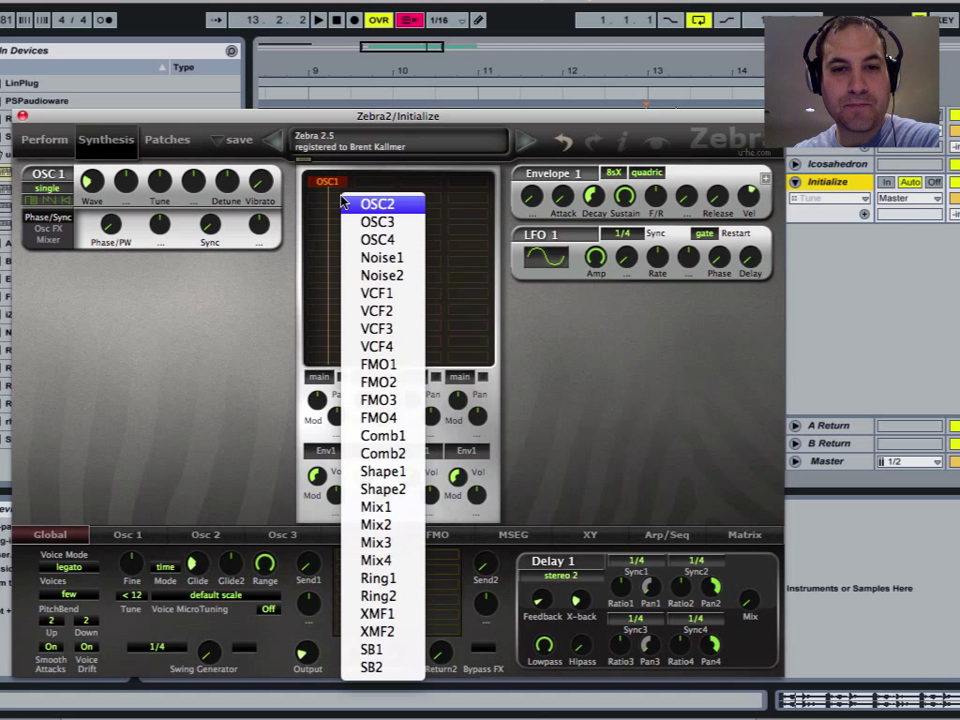
{"action": "left_click", "coordinate": [375, 437]}
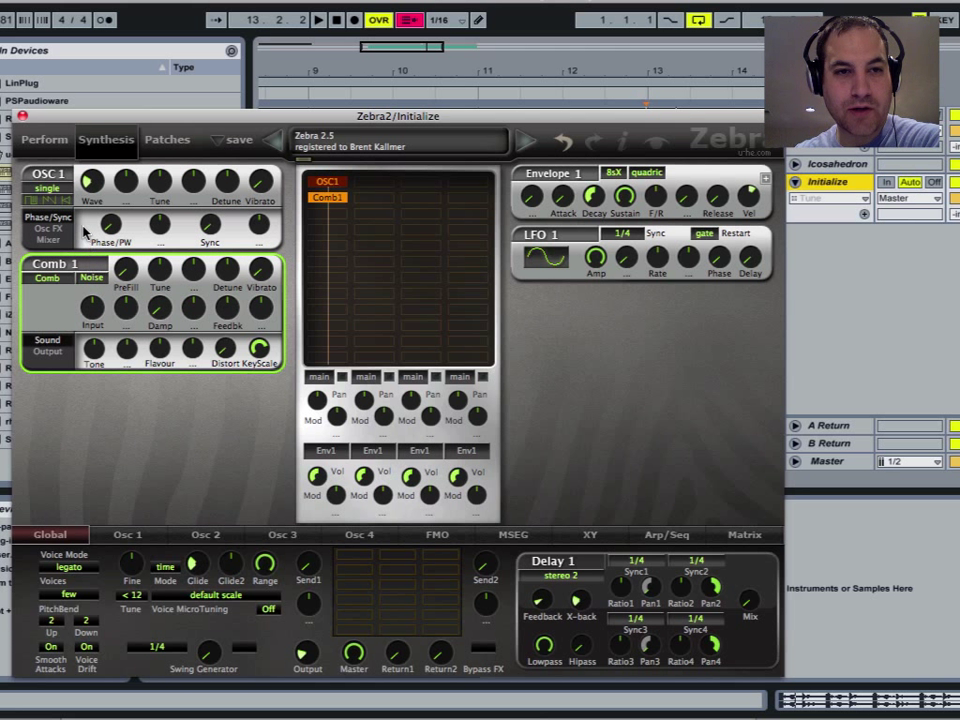
{"action": "left_click", "coordinate": [85, 274]}
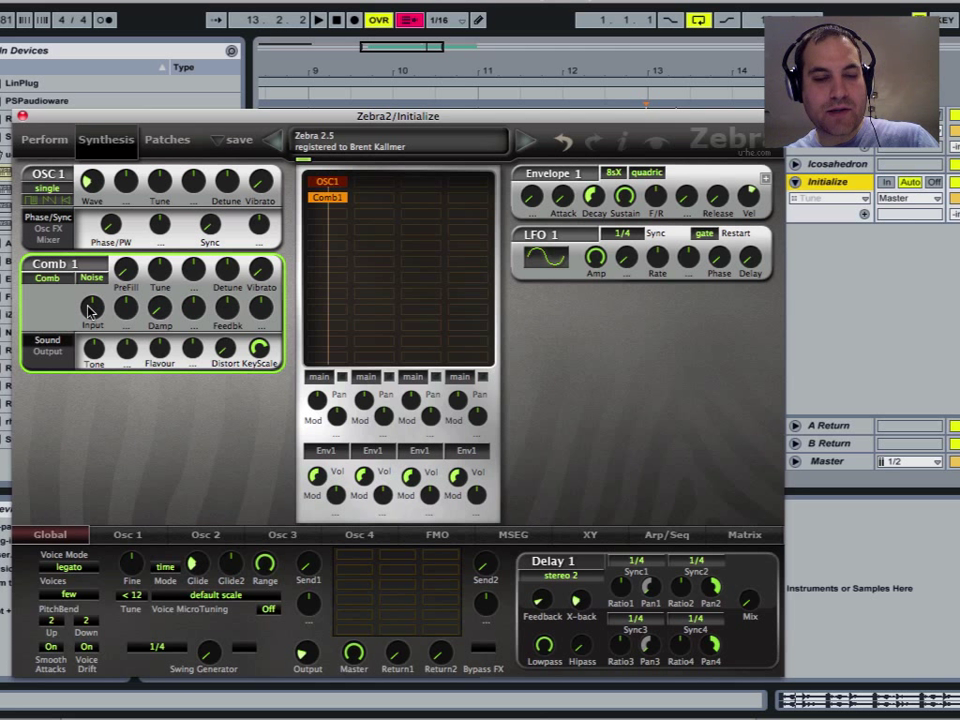
- Turn Comb 1's Input fully up and raise its Feedback moderately above centre
{"action": "left_click_drag", "start_coordinate": [88, 311], "coordinate": [76, 228]}
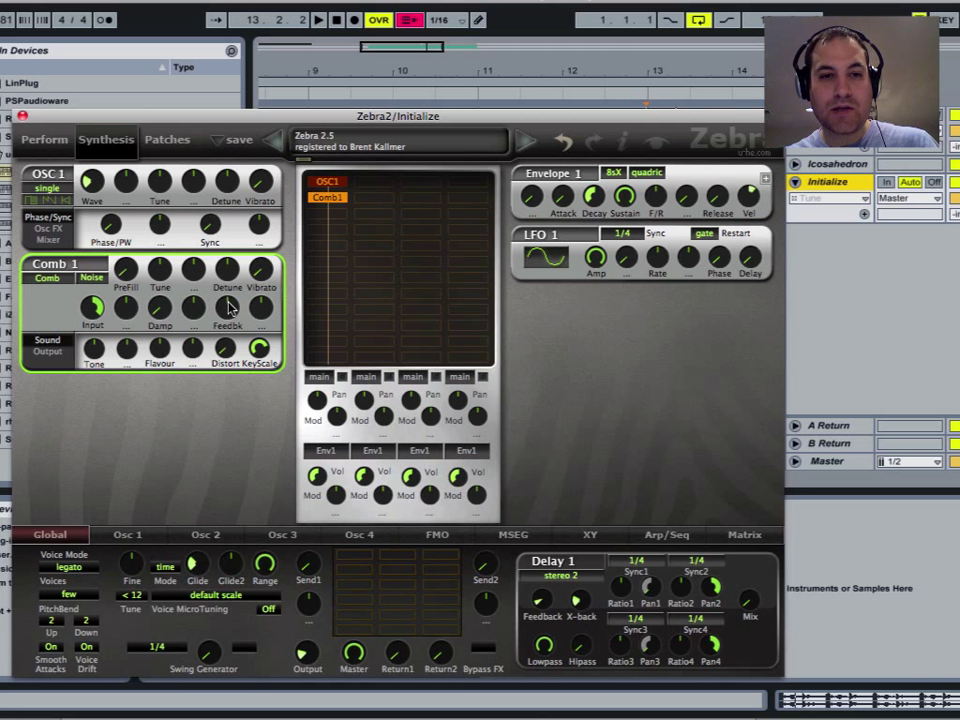
{"action": "left_click_drag", "start_coordinate": [228, 310], "coordinate": [228, 295]}
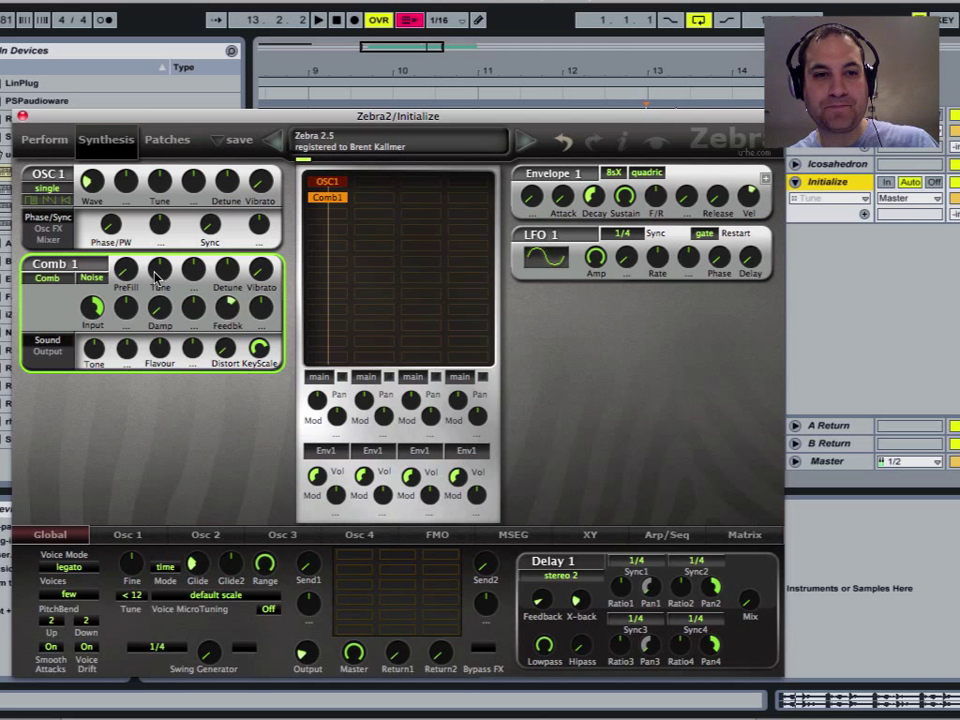
- Lower Comb 1's Tune to about -3.60 and set its Detune to -12.00
{"action": "mouse_move", "coordinate": [157, 285]}
{"action": "mouse_move", "coordinate": [157, 285]}
{"action": "left_mouse_down"}
{"action": "mouse_move", "coordinate": [157, 312]}
{"action": "mouse_move", "coordinate": [172, 247]}
{"action": "mouse_move", "coordinate": [160, 298]}
{"action": "left_mouse_up"}
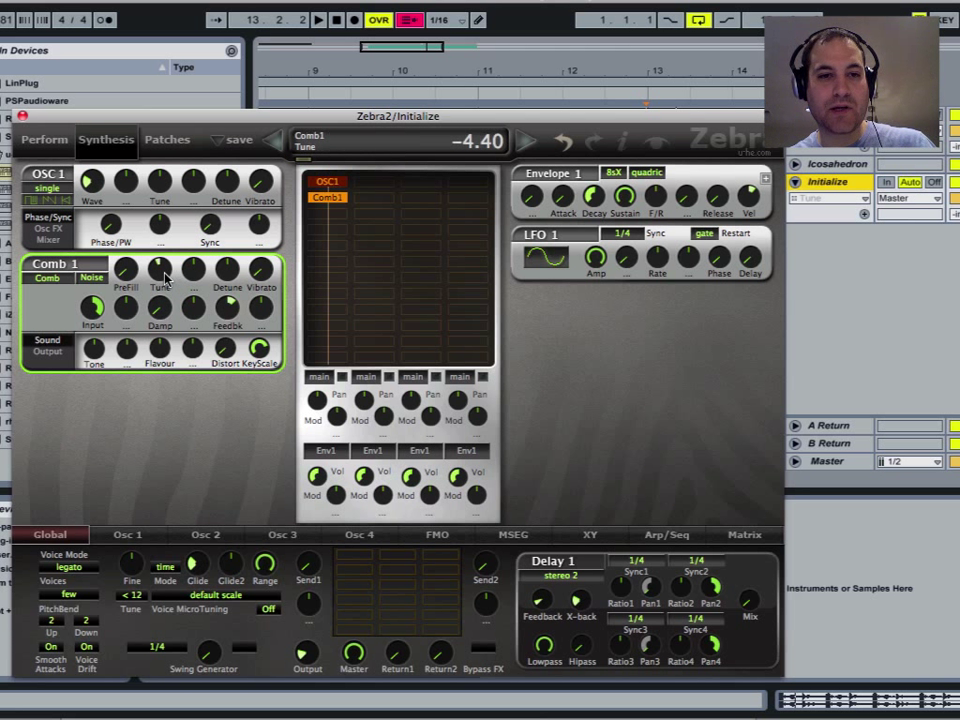
{"action": "scroll", "coordinate": [165, 278], "scroll_direction": "up", "scroll_amount": 3}
{"action": "scroll", "coordinate": [167, 278], "scroll_direction": "up", "scroll_amount": 2}
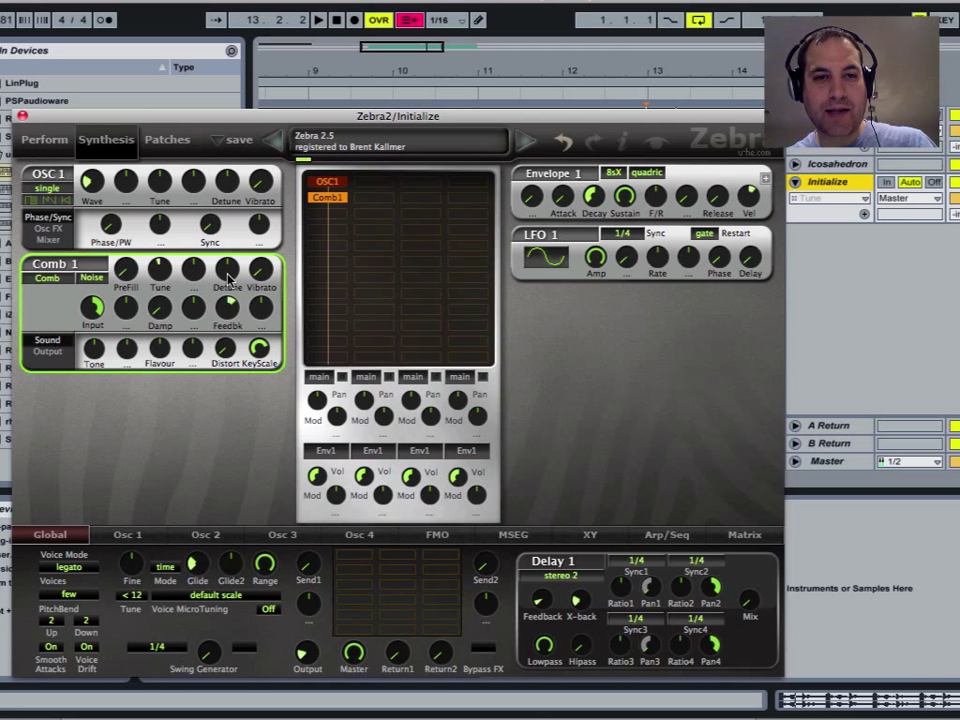
{"action": "scroll", "coordinate": [200, 280], "scroll_direction": "down", "scroll_amount": 3}
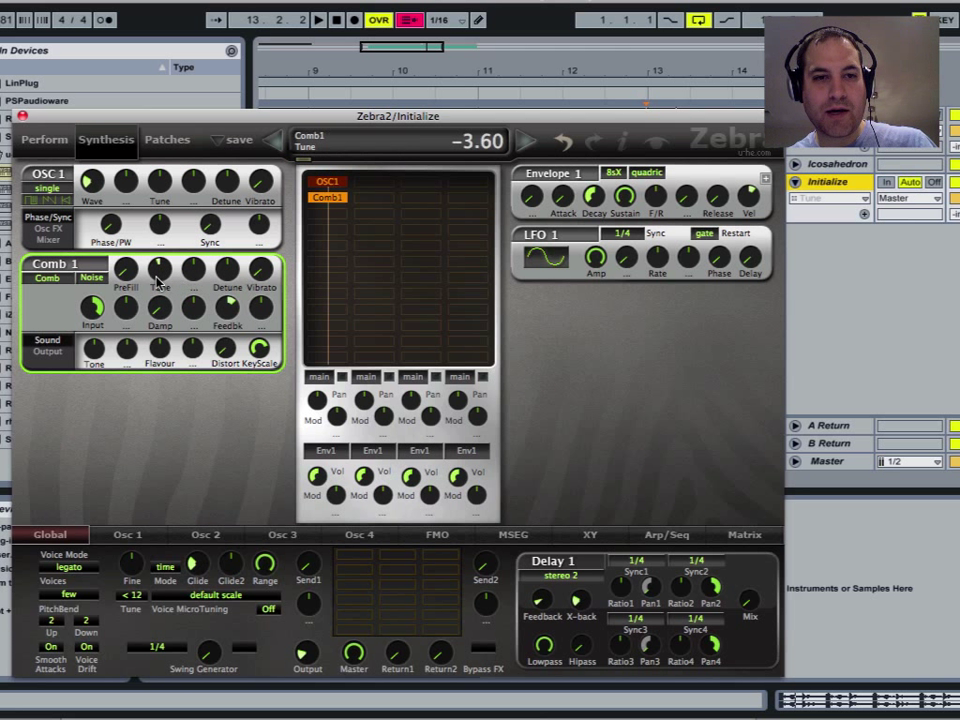
{"action": "scroll", "coordinate": [228, 282], "scroll_direction": "down", "scroll_amount": 9}
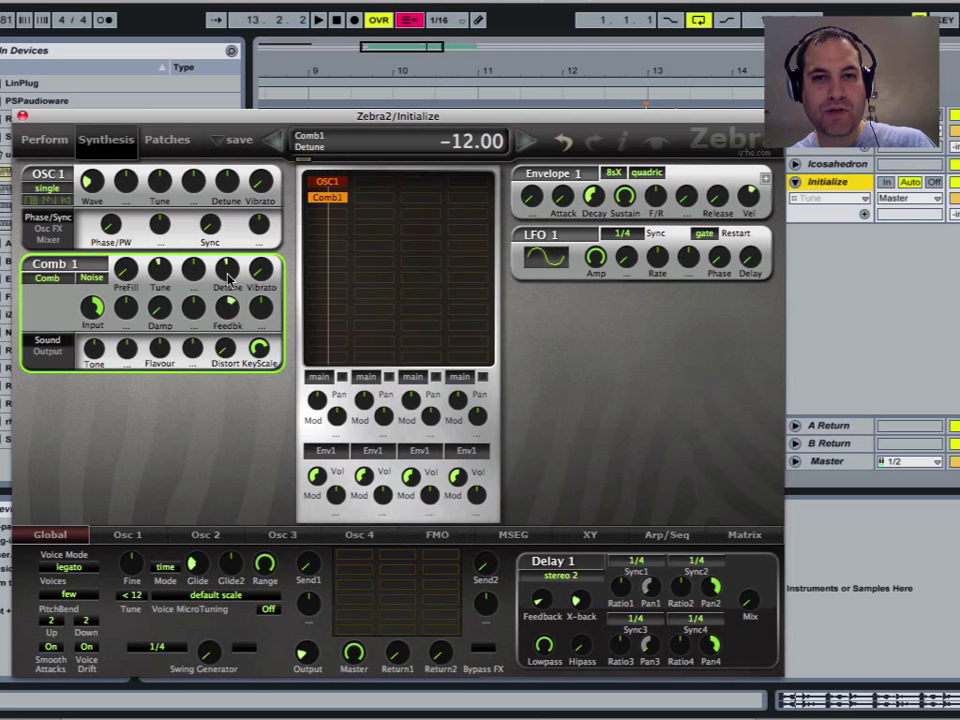
- Add a VCF1 module below Comb1 in the first lane of the signal grid and set its filter type to BP RezBand
{"action": "scroll", "coordinate": [228, 282], "scroll_direction": "down", "scroll_amount": 1}
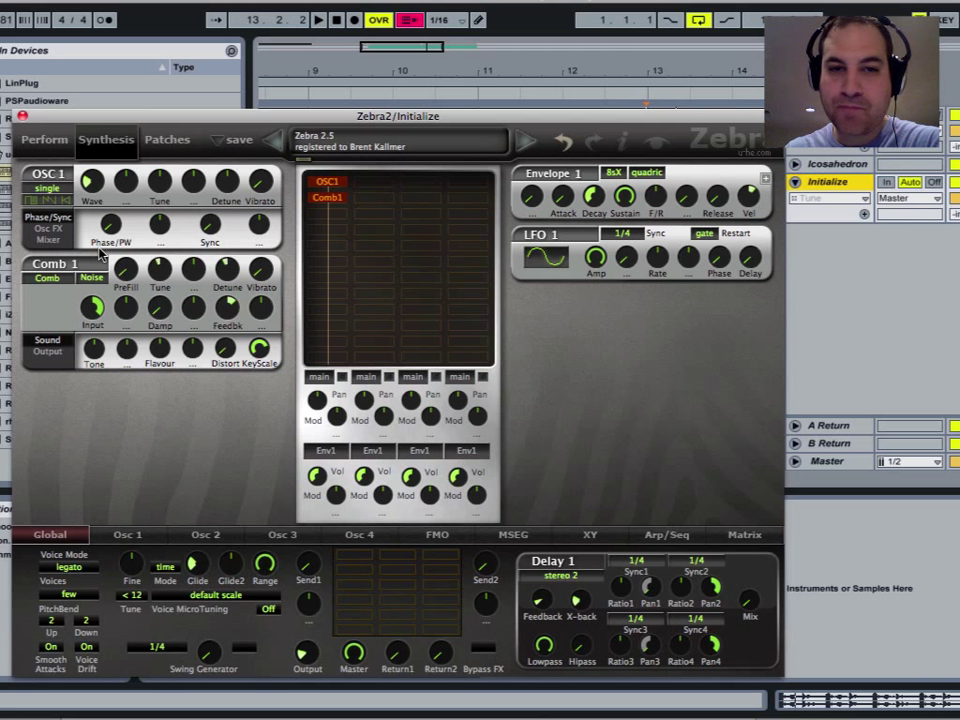
{"action": "left_click", "coordinate": [320, 219]}
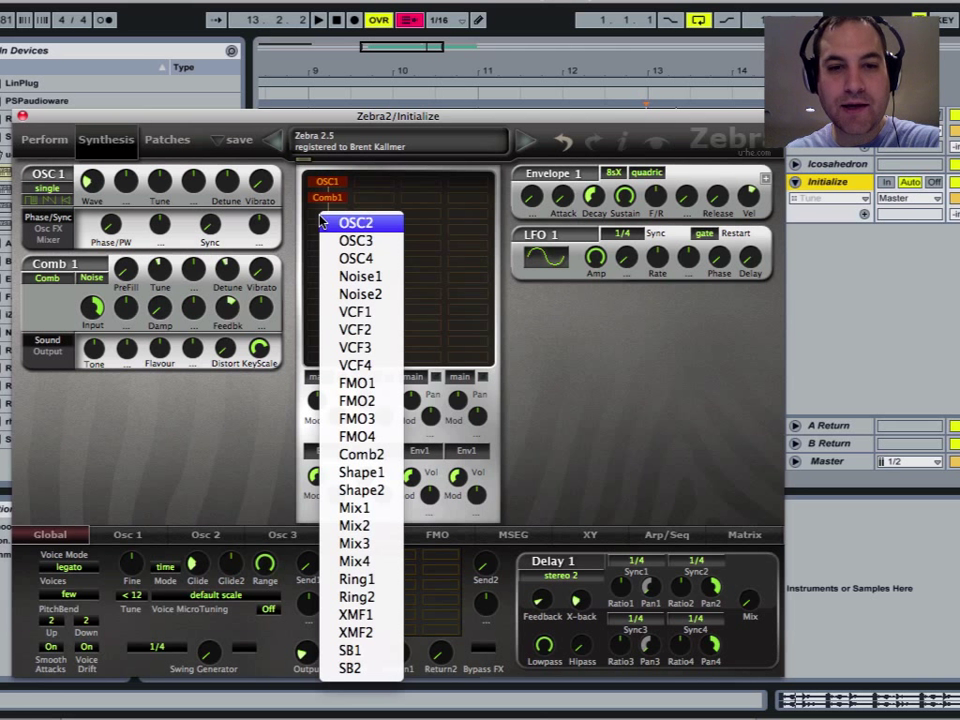
{"action": "left_click", "coordinate": [361, 320]}
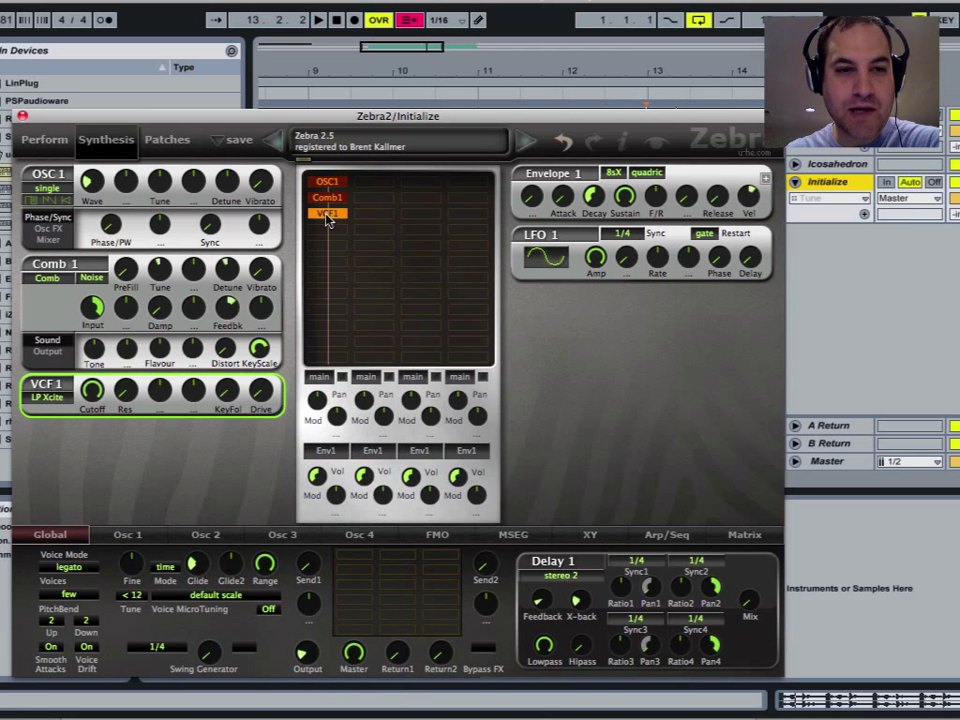
{"action": "left_click", "coordinate": [62, 400]}
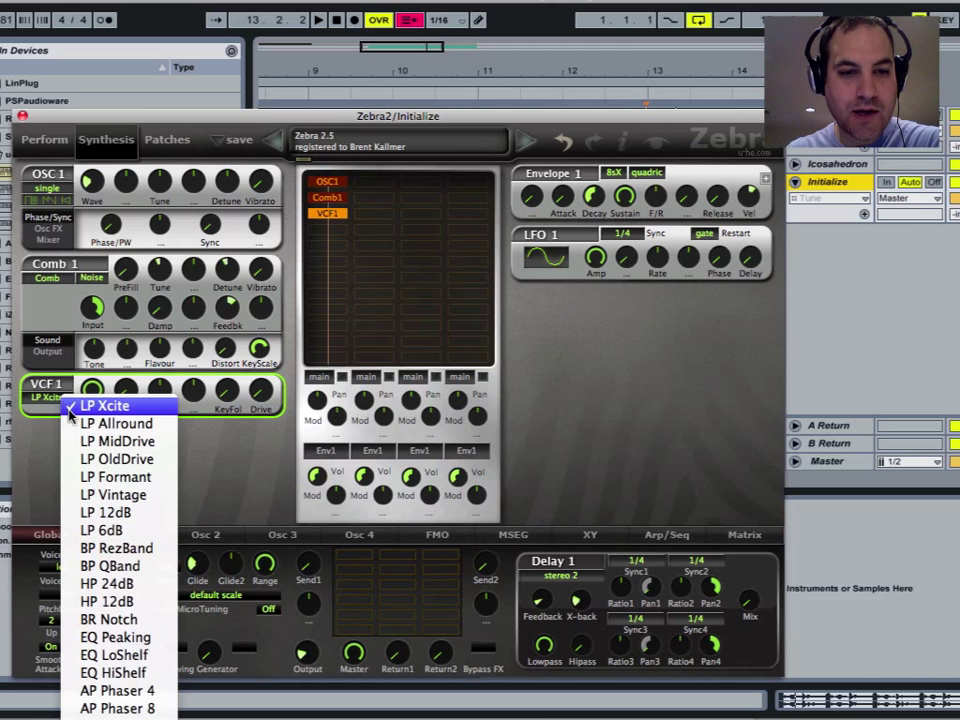
{"action": "left_click", "coordinate": [146, 549]}
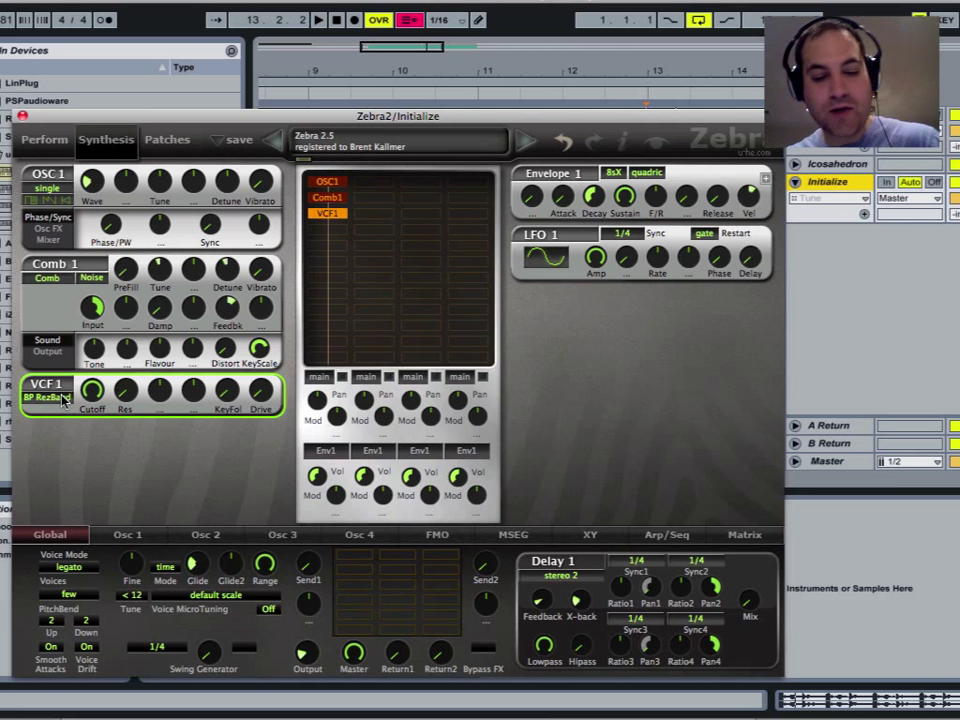
- Lower VCF 1's Cutoff from maximum, raise its Resonance to 41.50, and audition the sound across octaves
{"action": "left_click_drag", "start_coordinate": [97, 393], "coordinate": [136, 318]}
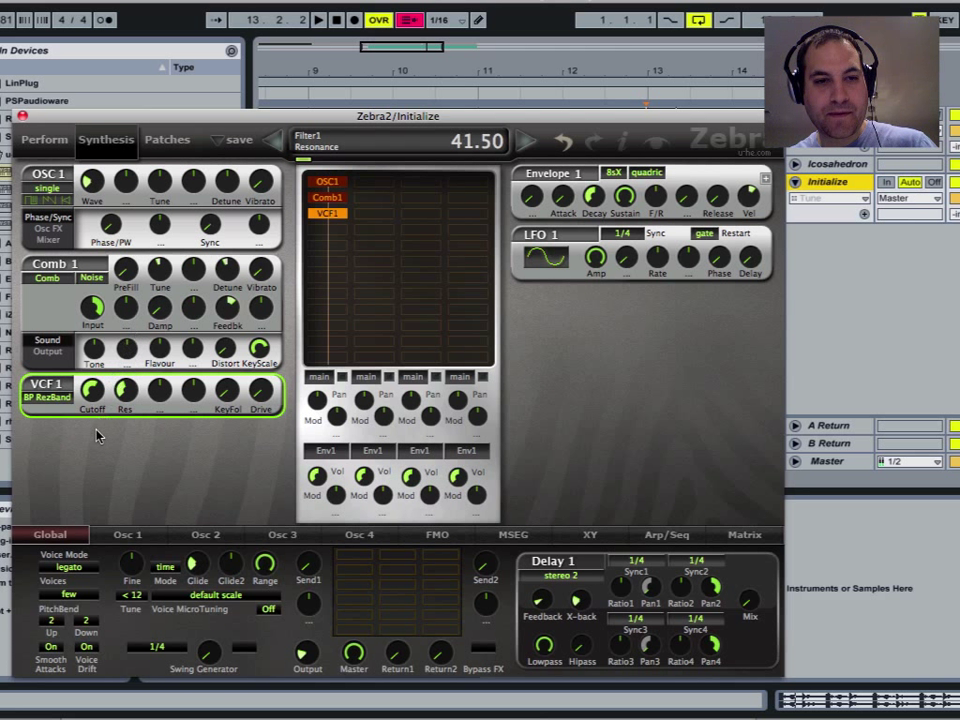
{"action": "key", "text": "z"}
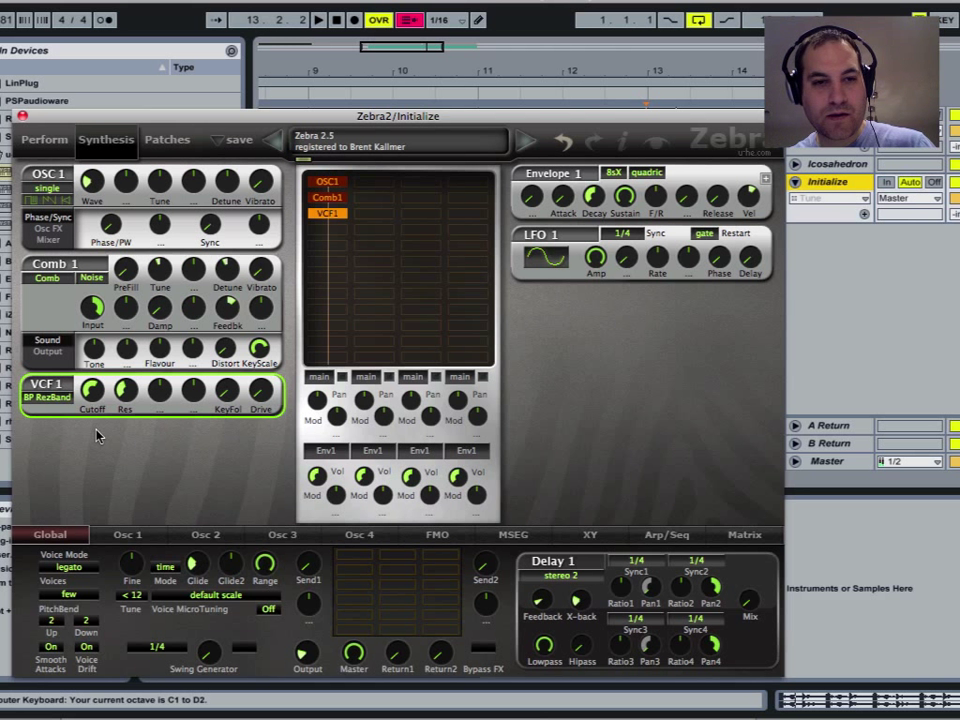
{"action": "key", "text": "x"}
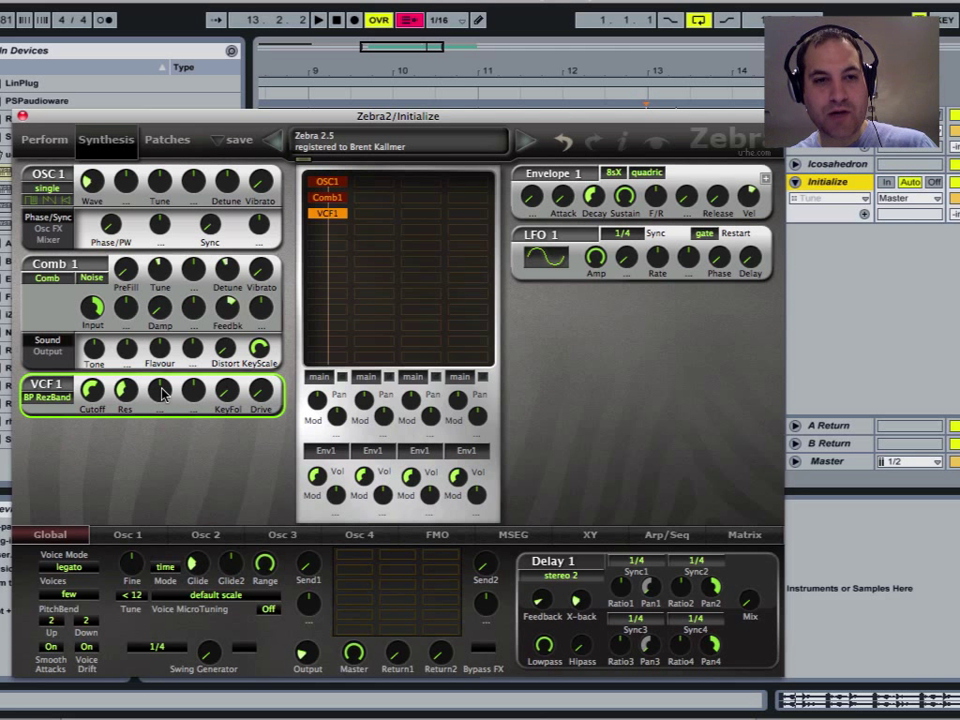
- Assign Lfo1 as VCF 1's first modulation source with depth -40.00 and lower the Cutoff to 59.00
{"action": "left_click", "coordinate": [163, 393]}
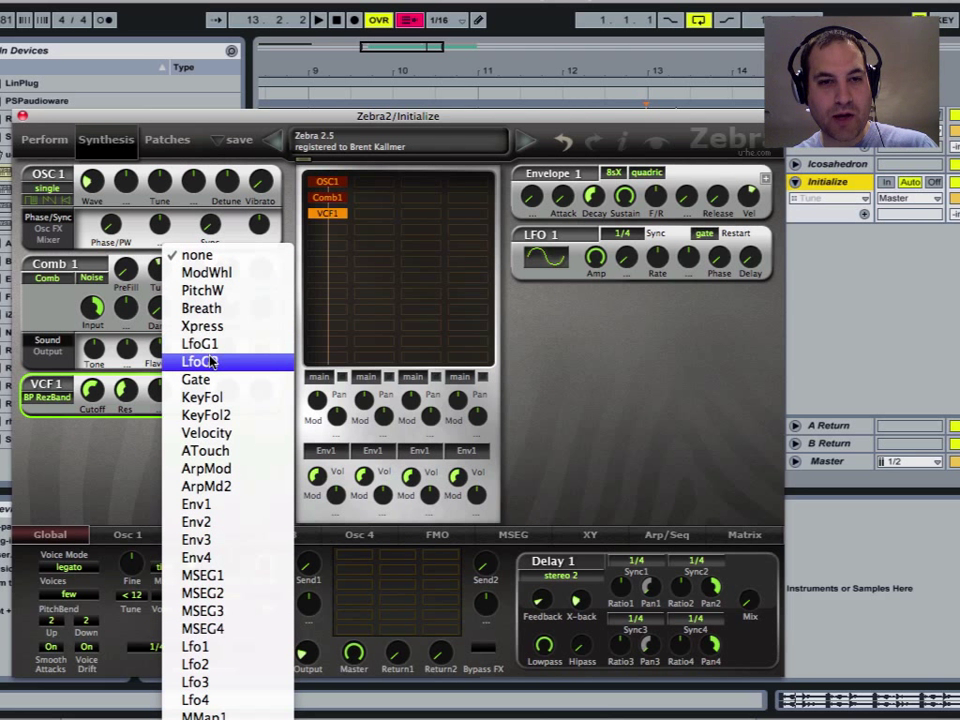
{"action": "left_click", "coordinate": [252, 656]}
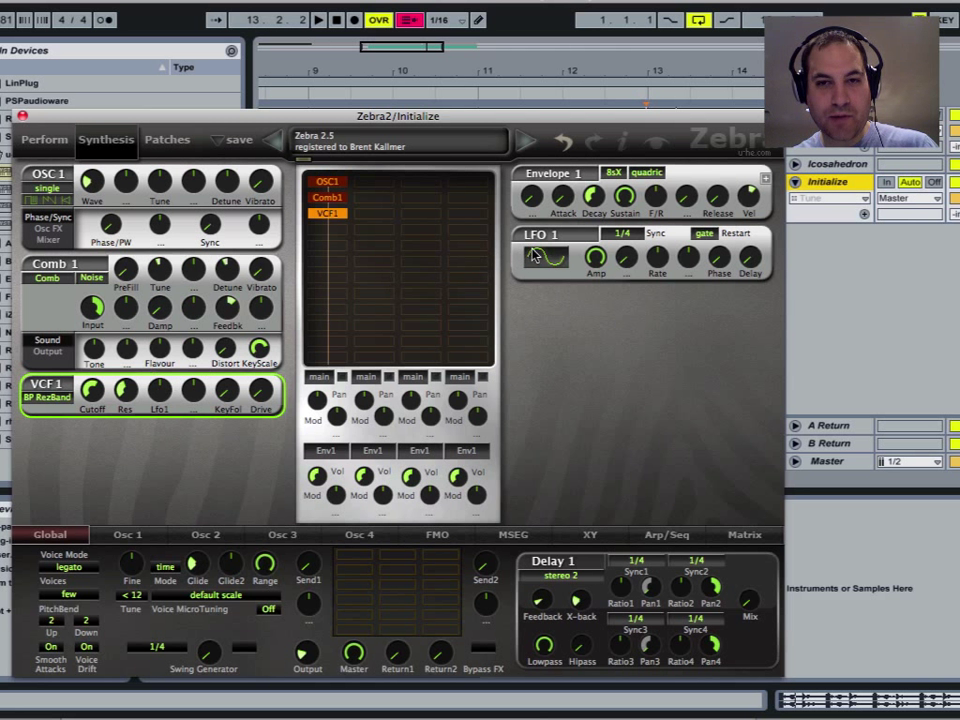
{"action": "left_click", "coordinate": [157, 396]}
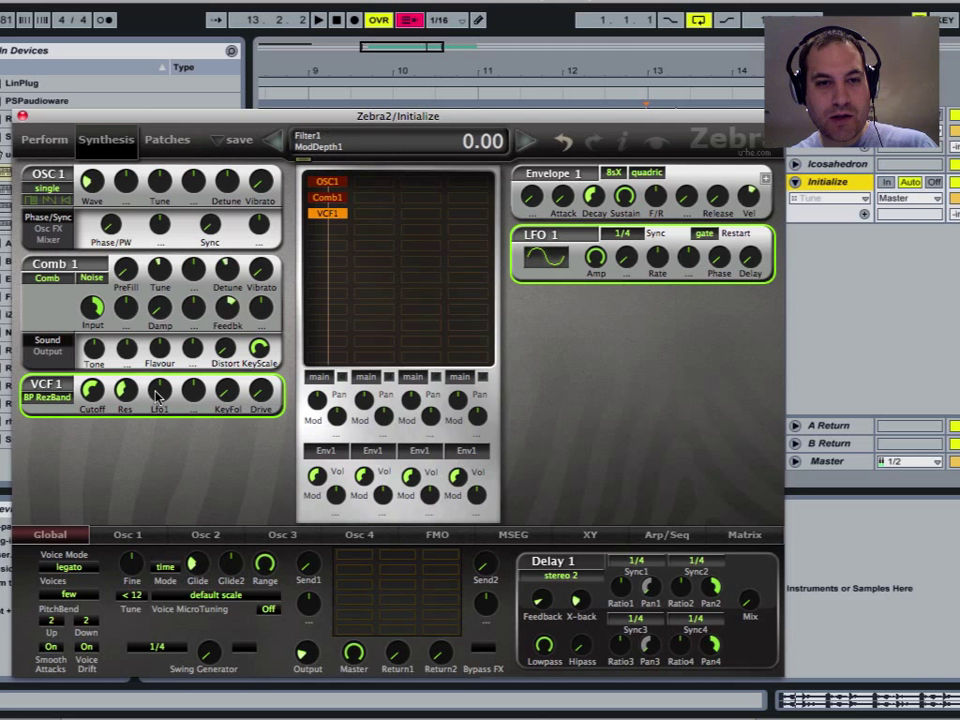
{"action": "mouse_move", "coordinate": [157, 396]}
{"action": "left_mouse_down"}
{"action": "mouse_move", "coordinate": [157, 411]}
{"action": "mouse_move", "coordinate": [158, 399]}
{"action": "left_mouse_up"}
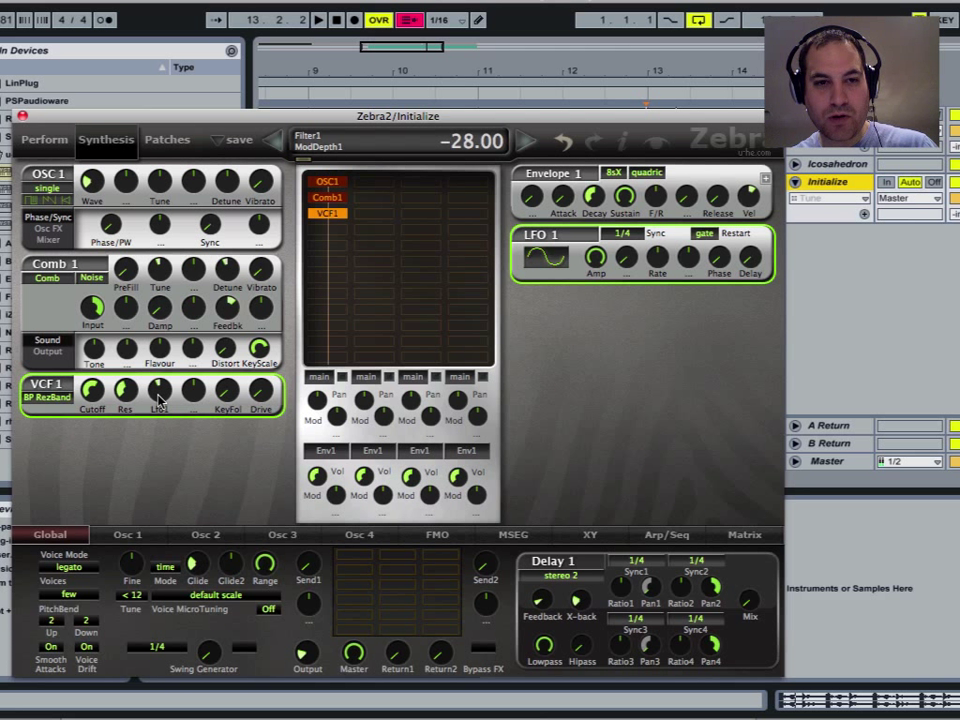
{"action": "left_click_drag", "start_coordinate": [91, 392], "coordinate": [93, 420]}
{"action": "mouse_move", "coordinate": [158, 396]}
{"action": "left_mouse_down"}
{"action": "mouse_move", "coordinate": [155, 404]}
{"action": "mouse_move", "coordinate": [161, 366]}
{"action": "mouse_move", "coordinate": [163, 403]}
{"action": "left_mouse_up"}
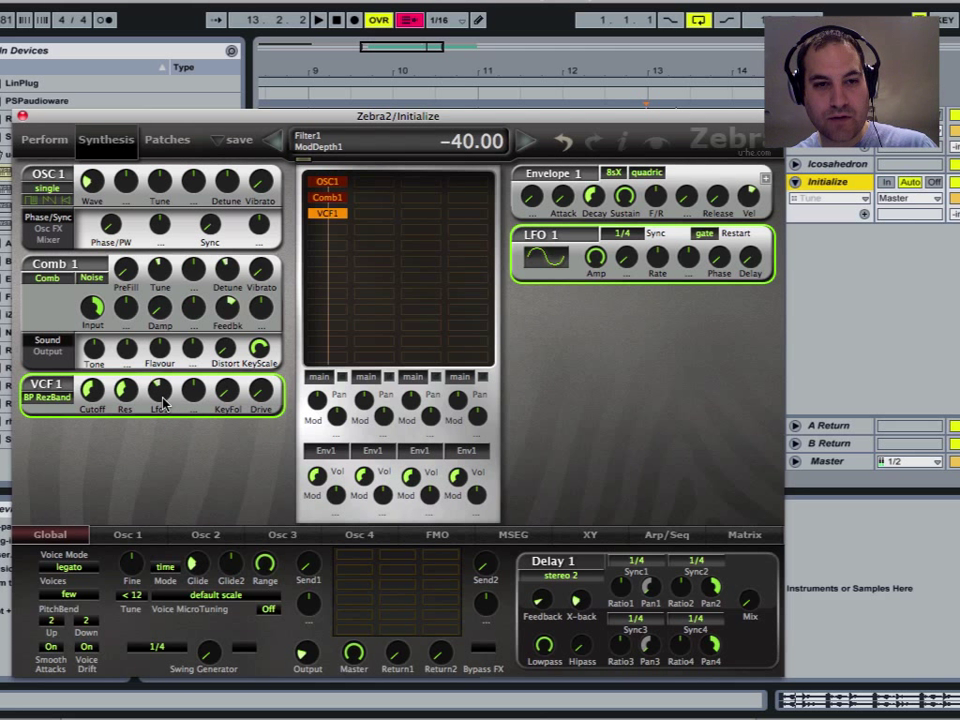
{"action": "left_click_drag", "start_coordinate": [95, 392], "coordinate": [99, 406]}
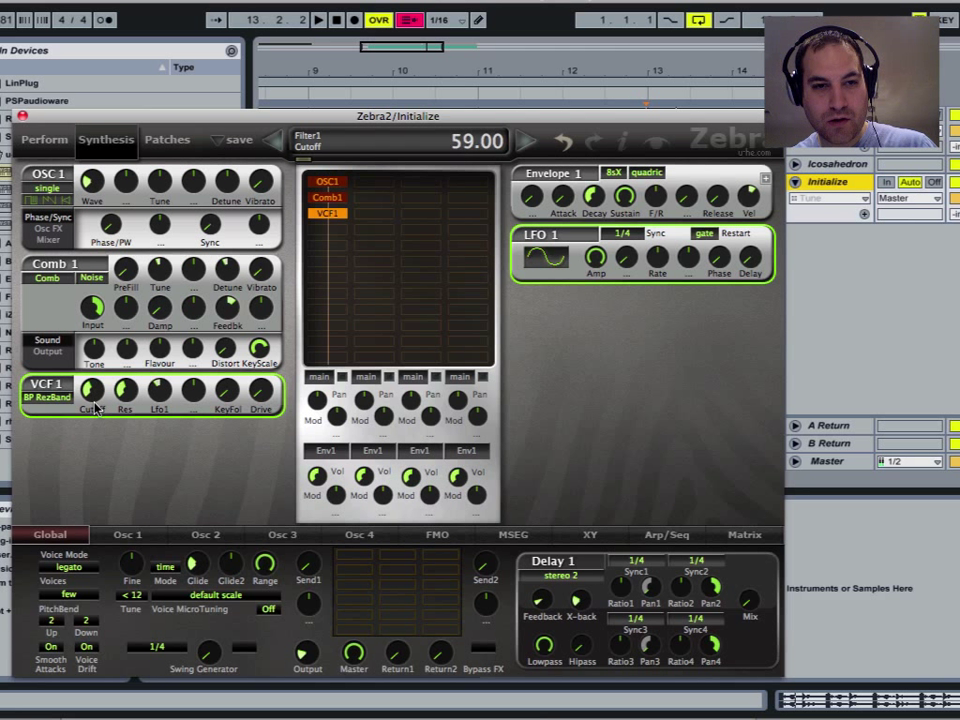
- Assign Env1 as VCF 1's second modulation source and give it a small modulation depth
{"action": "left_click", "coordinate": [201, 399]}
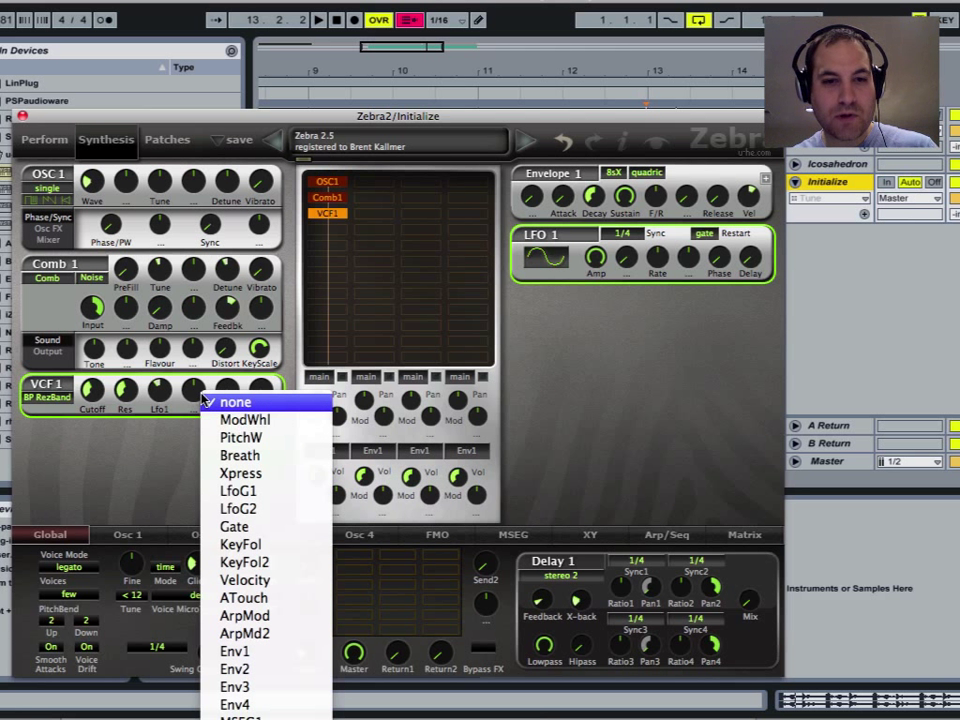
{"action": "left_click", "coordinate": [228, 651]}
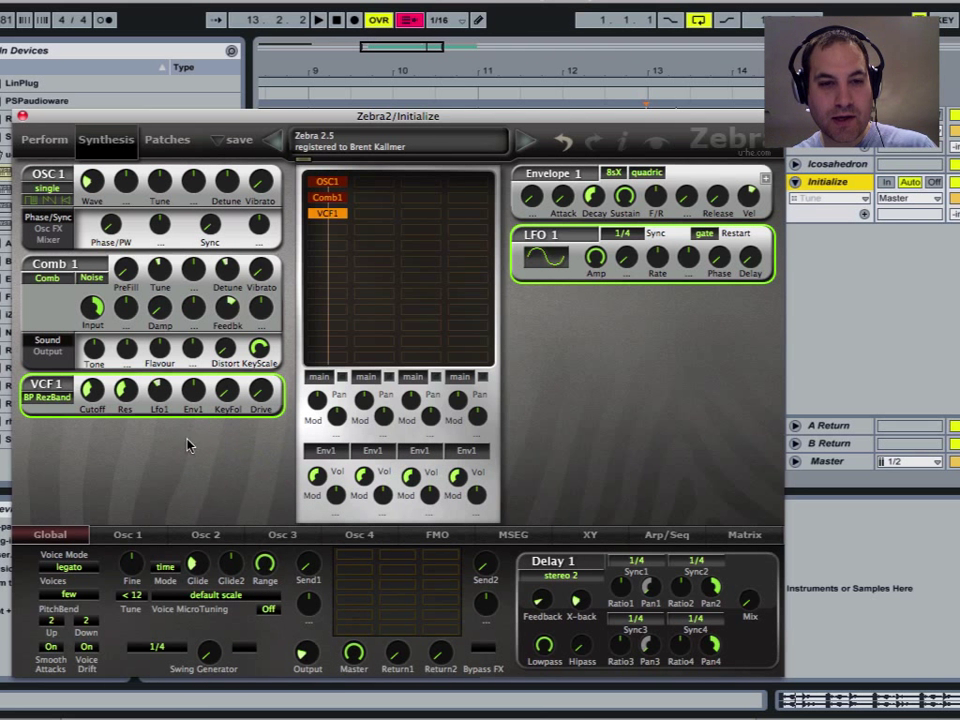
{"action": "left_click_drag", "start_coordinate": [186, 404], "coordinate": [65, 291]}
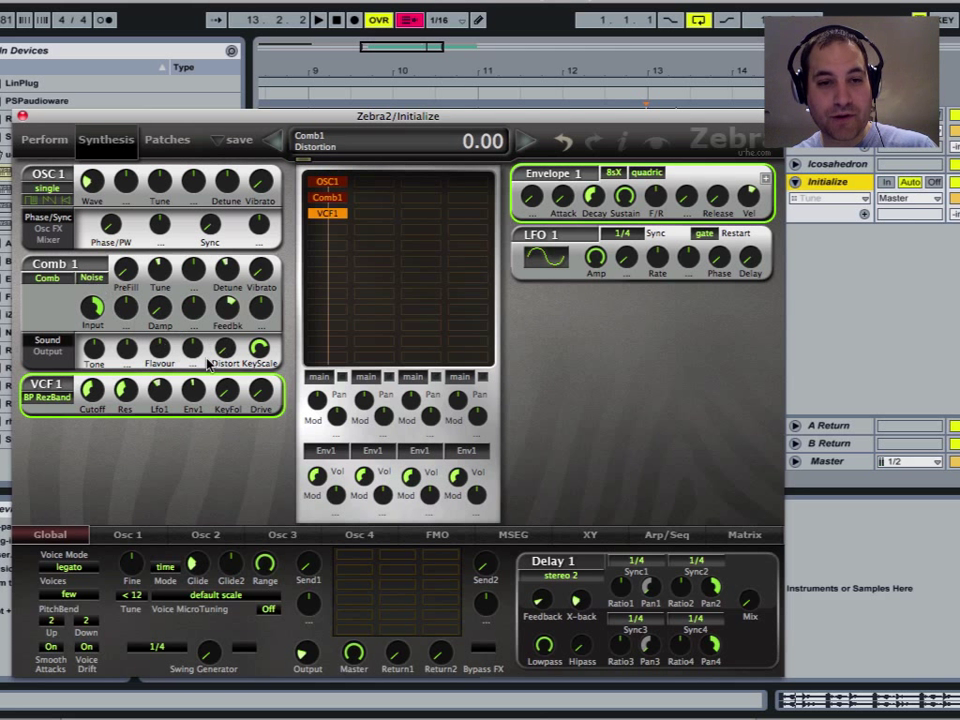
- Raise Comb 1's Distortion to roughly the middle of its range and fine-tune VCF 1's Cutoff to suit
{"action": "left_click_drag", "start_coordinate": [226, 352], "coordinate": [178, 268]}
{"action": "left_click_drag", "start_coordinate": [93, 388], "coordinate": [74, 300]}
{"action": "left_click_drag", "start_coordinate": [222, 352], "coordinate": [222, 342]}
{"action": "left_click_drag", "start_coordinate": [100, 383], "coordinate": [103, 400]}
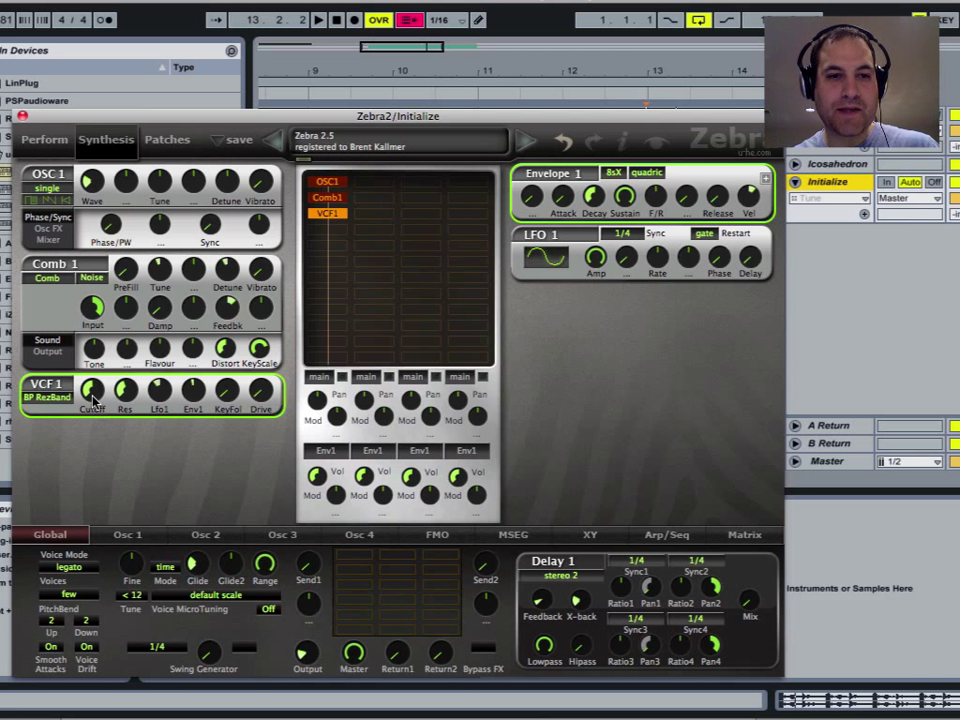
{"action": "mouse_move", "coordinate": [93, 400]}
{"action": "scroll", "coordinate": [93, 398], "scroll_direction": "up", "scroll_amount": 5}
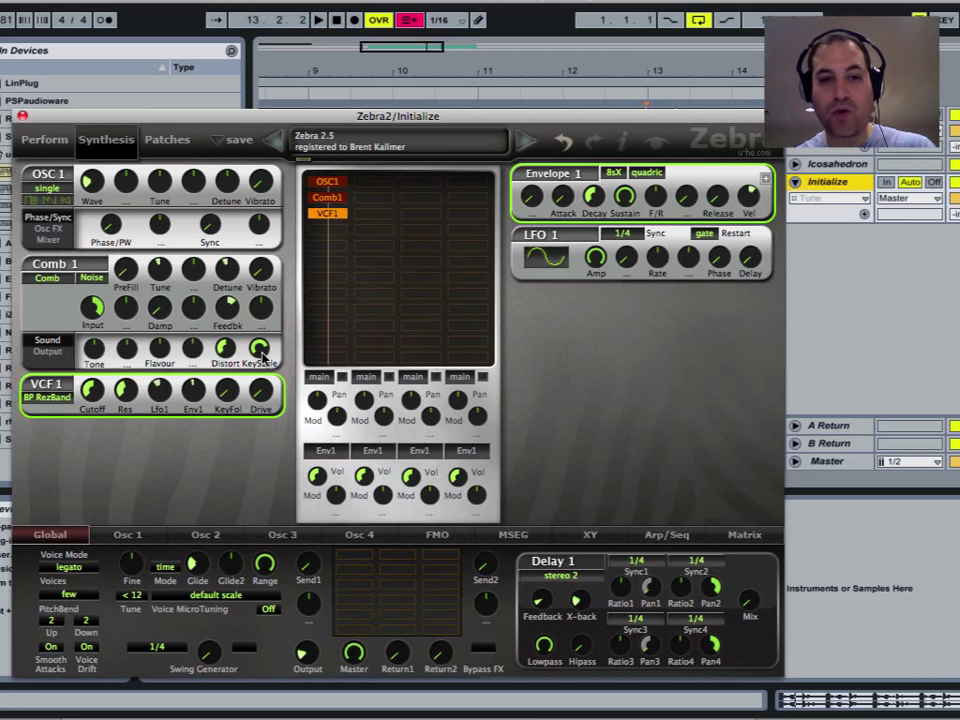
{"action": "mouse_move", "coordinate": [262, 352]}
{"action": "left_mouse_down"}
{"action": "mouse_move", "coordinate": [278, 445]}
{"action": "mouse_move", "coordinate": [270, 357]}
{"action": "mouse_move", "coordinate": [259, 355]}
{"action": "mouse_move", "coordinate": [259, 368]}
{"action": "left_mouse_up"}
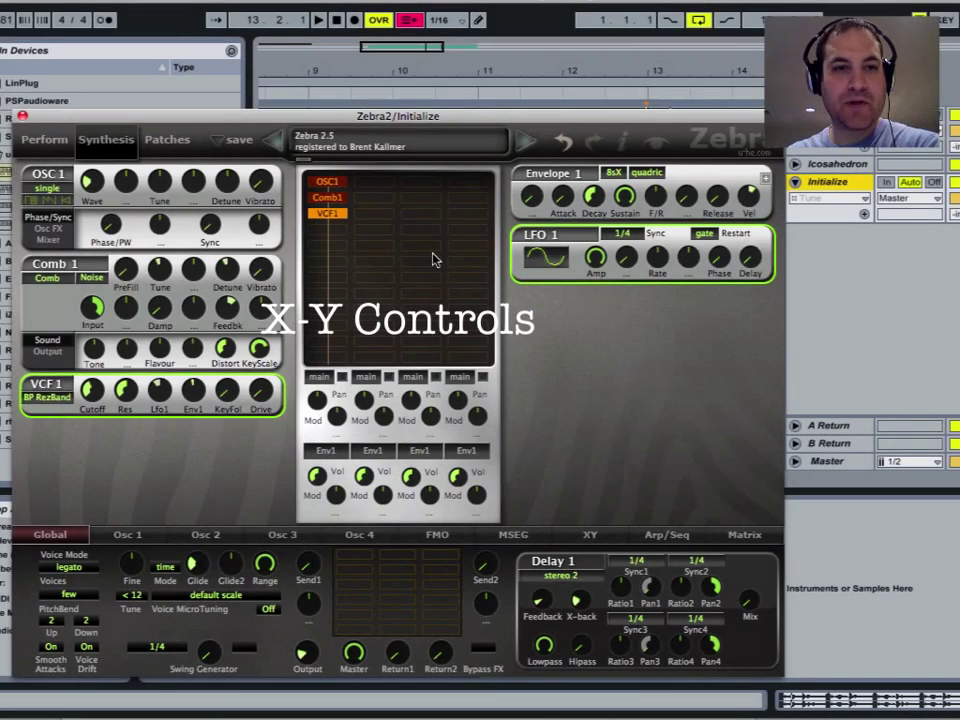
- Try moving the XY1 pad's handle on the performance page, reset it to centre, and return to the synthesis page
{"action": "left_click", "coordinate": [30, 142]}
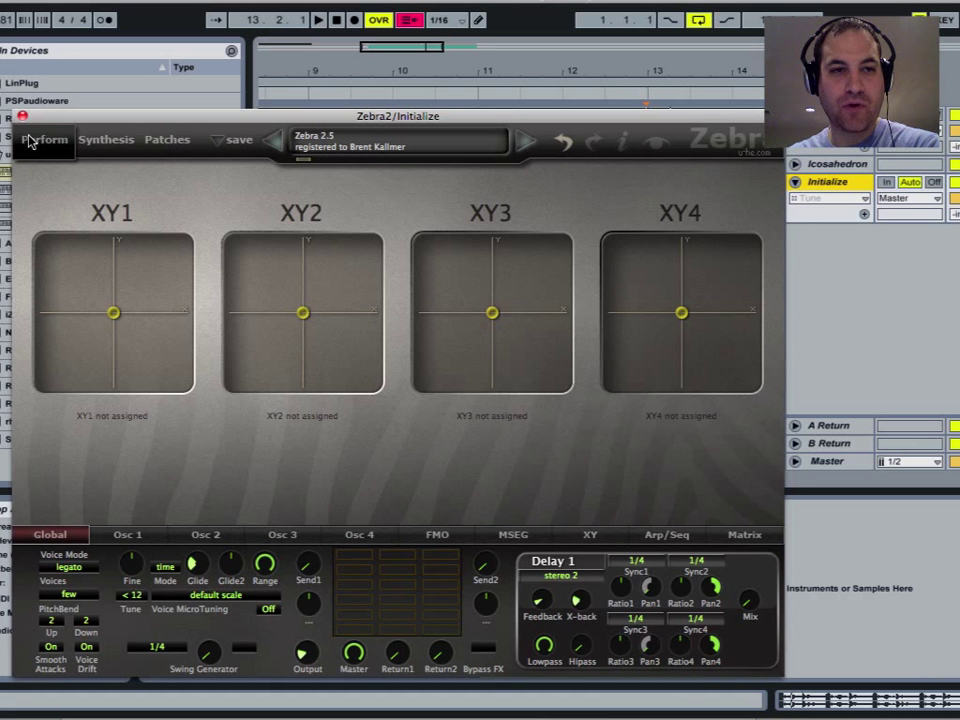
{"action": "left_click_drag", "start_coordinate": [115, 318], "coordinate": [83, 290]}
{"action": "double_click", "coordinate": [83, 290]}
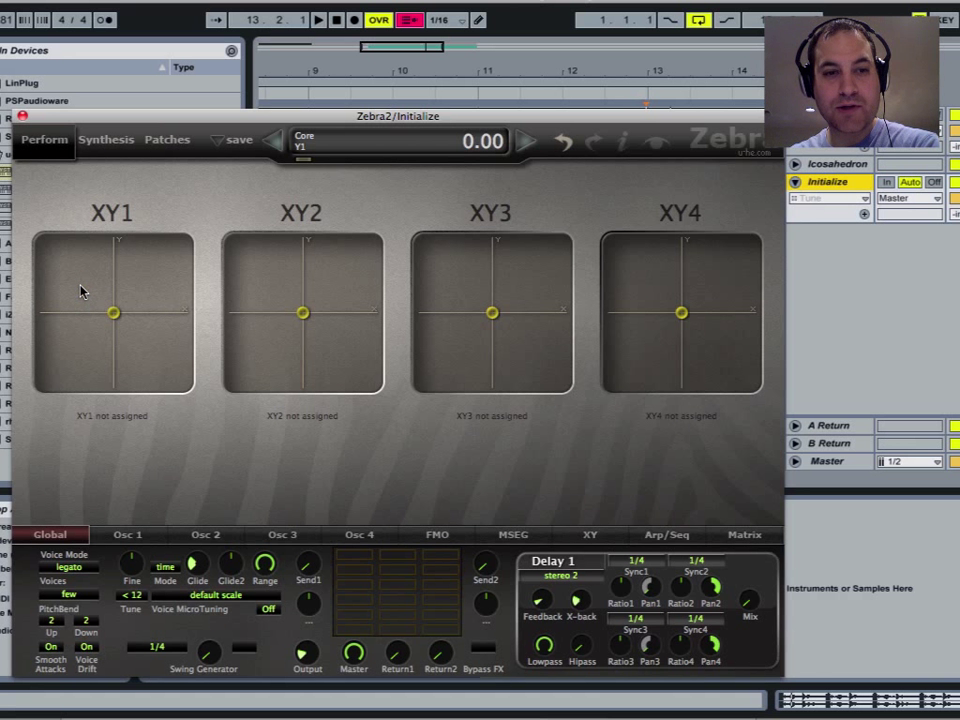
{"action": "left_click", "coordinate": [112, 143]}
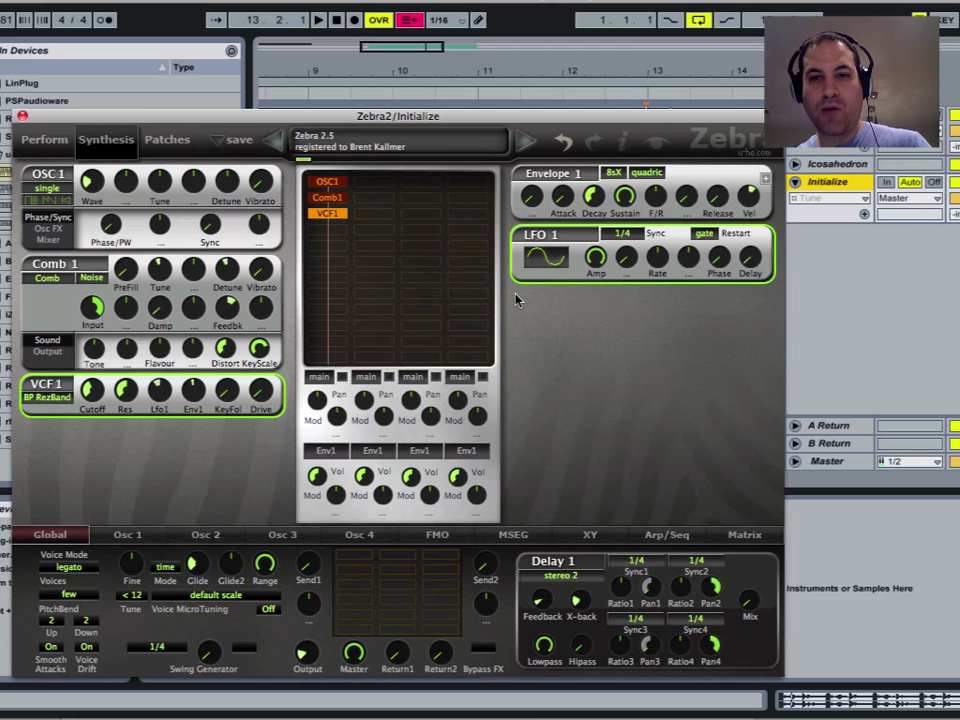
- Raise VCF 1's KeyFol moderately, set its Drive to 35.50, and lower its Cutoff slightly
{"action": "mouse_move", "coordinate": [656, 258]}
{"action": "left_mouse_down"}
{"action": "mouse_move", "coordinate": [655, 247]}
{"action": "mouse_move", "coordinate": [657, 273]}
{"action": "mouse_move", "coordinate": [655, 240]}
{"action": "mouse_move", "coordinate": [661, 257]}
{"action": "left_mouse_up"}
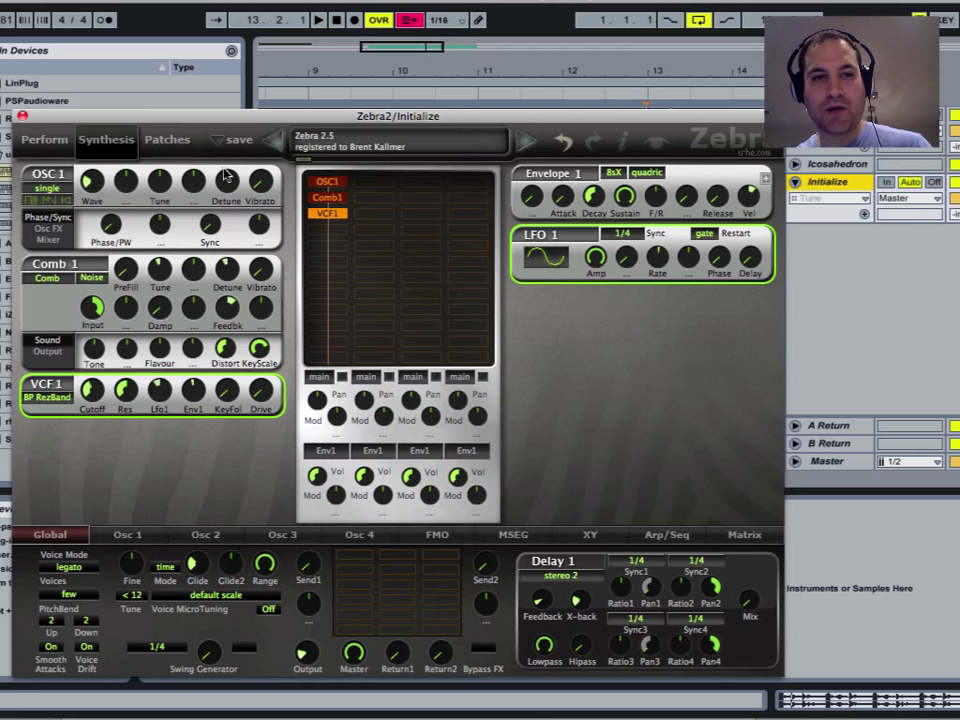
{"action": "mouse_move", "coordinate": [90, 395]}
{"action": "left_mouse_down"}
{"action": "mouse_move", "coordinate": [90, 384]}
{"action": "mouse_move", "coordinate": [90, 395]}
{"action": "left_mouse_up"}
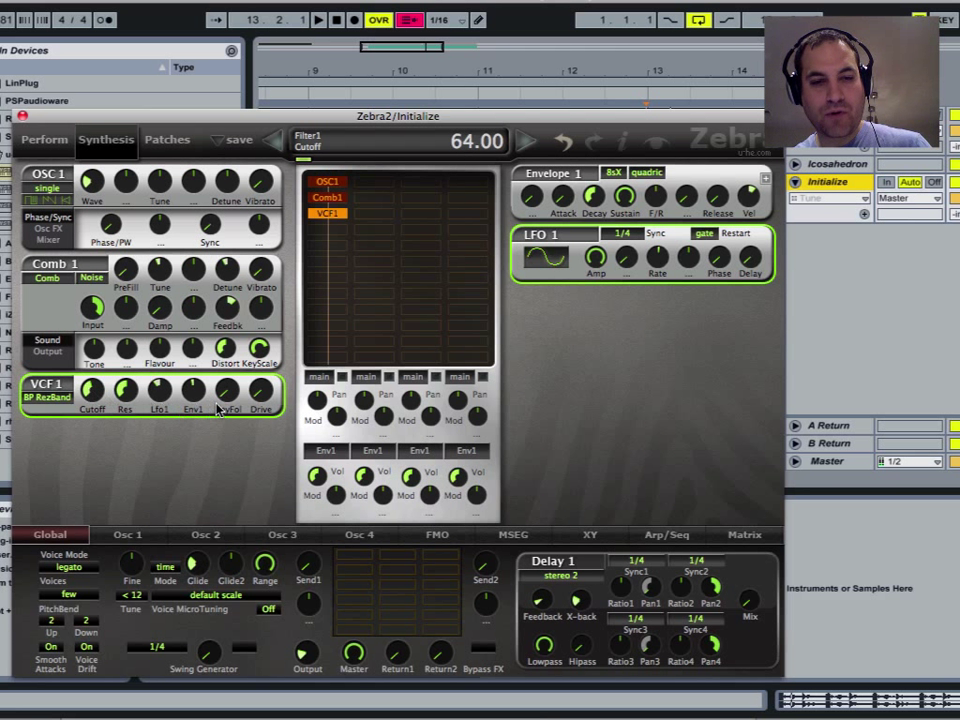
{"action": "left_click_drag", "start_coordinate": [229, 402], "coordinate": [258, 399]}
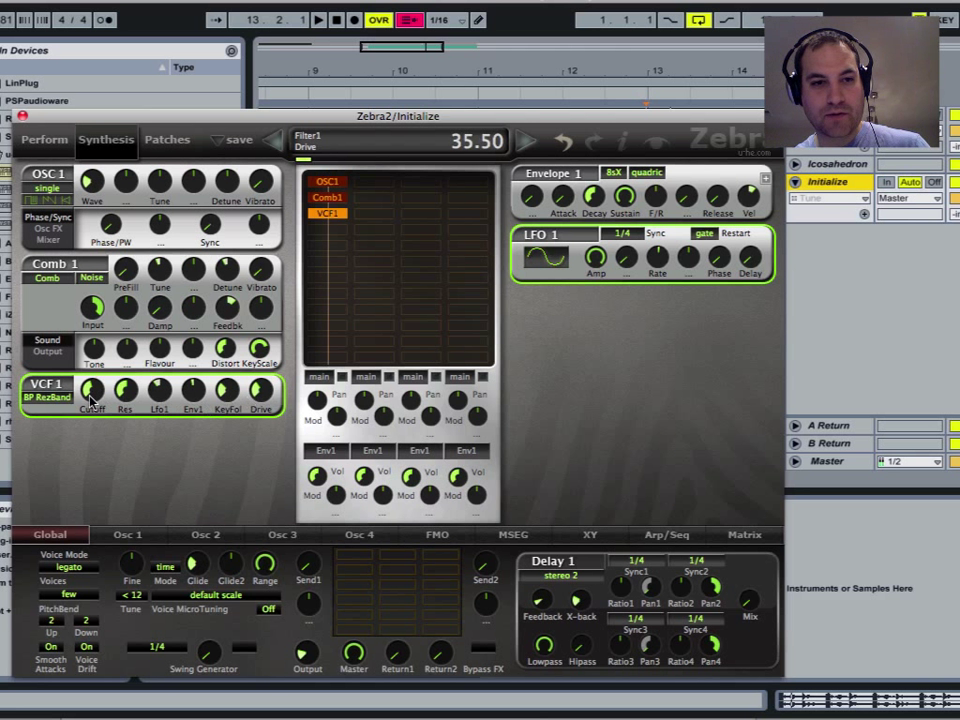
{"action": "left_click_drag", "start_coordinate": [88, 398], "coordinate": [128, 398]}
{"action": "mouse_move", "coordinate": [127, 400]}
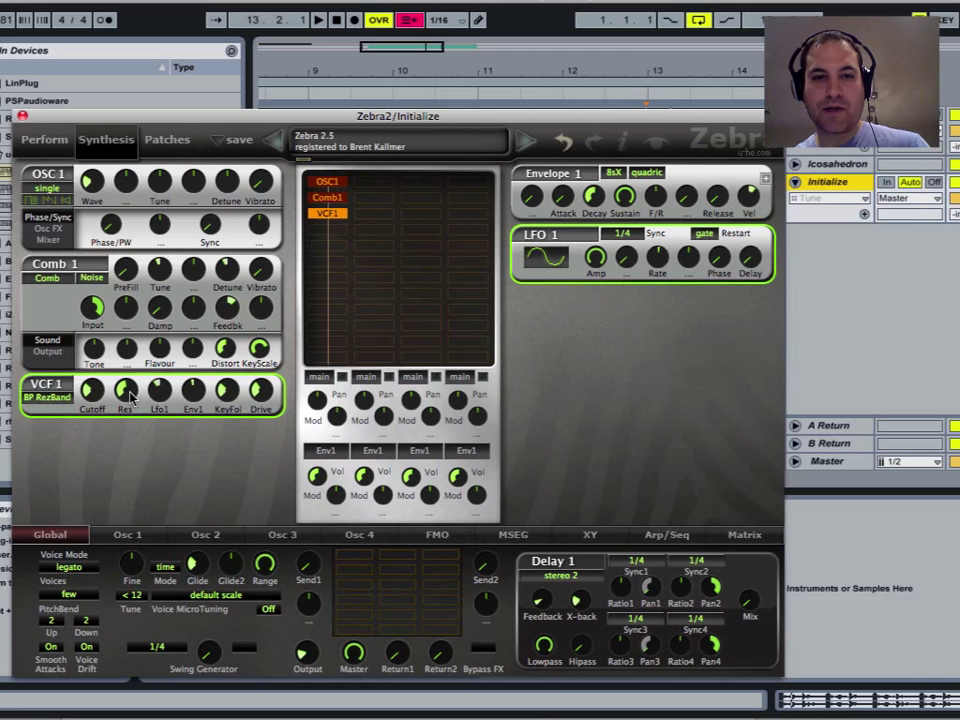
- Assign LFO 1's Rate to X1 and VCF 1's Cutoff to Y1 for control from the XY1 pad
{"action": "right_click", "coordinate": [657, 258]}
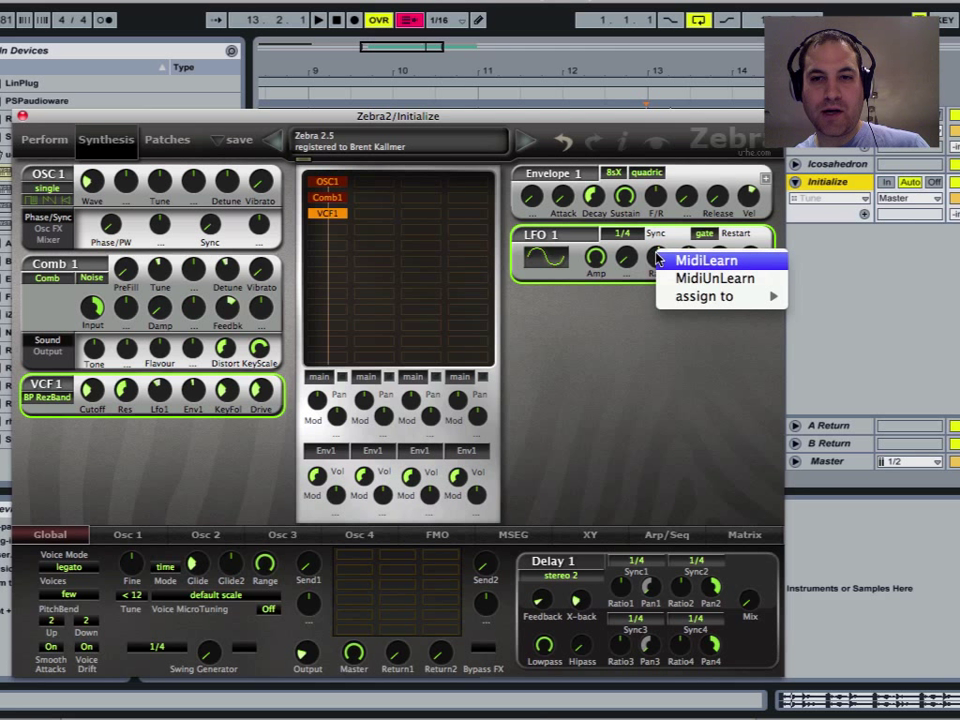
{"action": "mouse_move", "coordinate": [707, 297]}
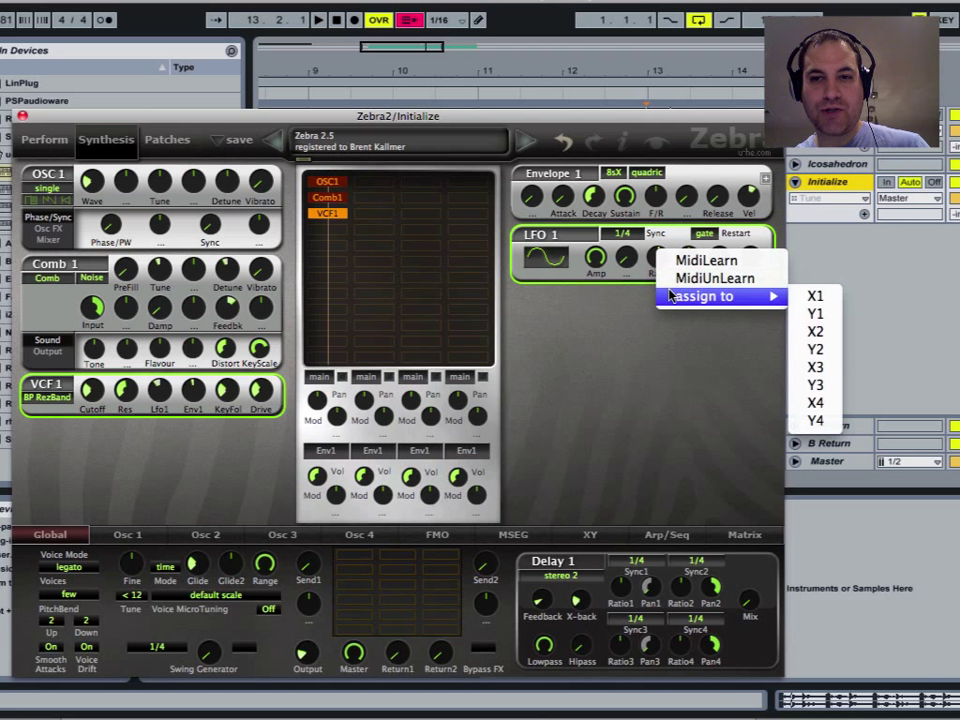
{"action": "left_click", "coordinate": [812, 297]}
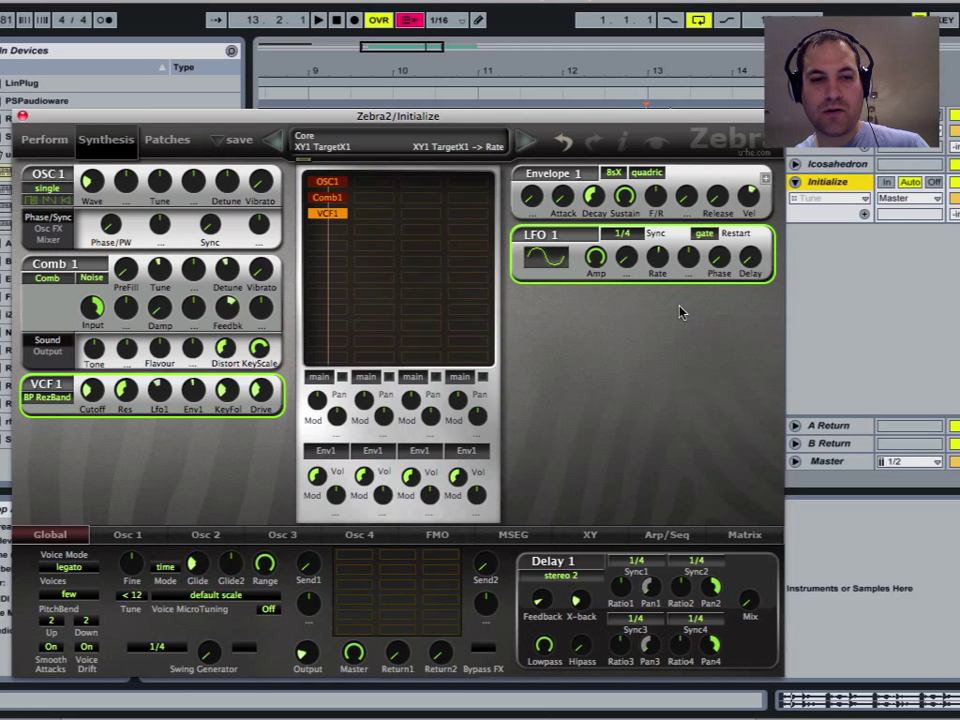
{"action": "right_click", "coordinate": [92, 396]}
{"action": "mouse_move", "coordinate": [200, 437]}
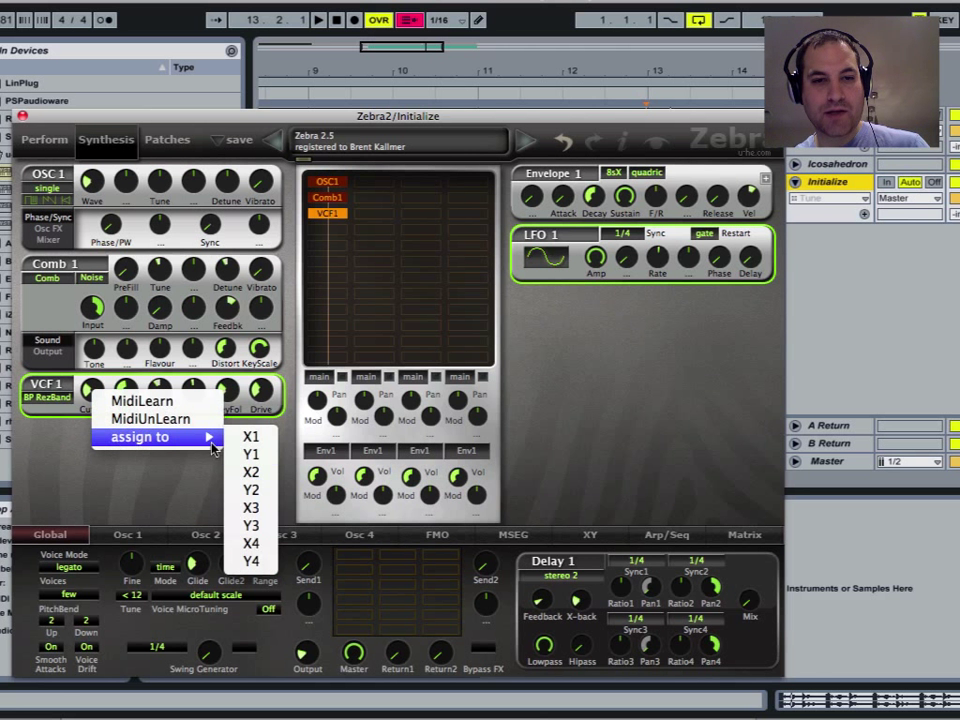
{"action": "left_click", "coordinate": [258, 453]}
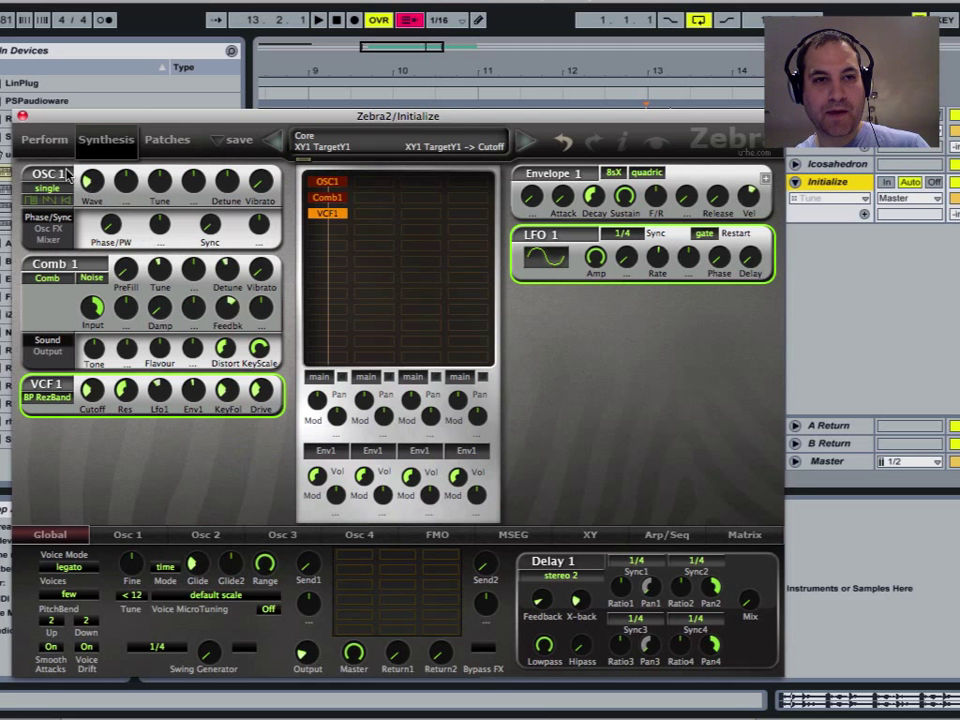
- Audition the XY1 assignments by moving the pad's handle around and back near centre, and return to the synthesis page
{"action": "left_click", "coordinate": [46, 137]}
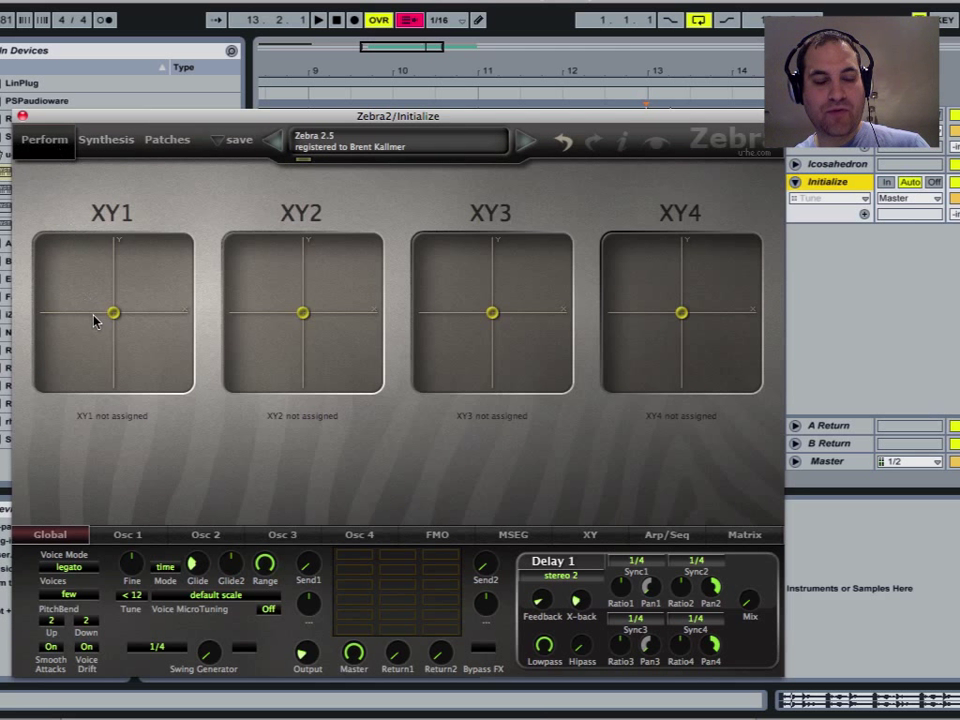
{"action": "mouse_move", "coordinate": [112, 318]}
{"action": "left_mouse_down"}
{"action": "mouse_move", "coordinate": [171, 315]}
{"action": "mouse_move", "coordinate": [122, 316]}
{"action": "mouse_move", "coordinate": [120, 296]}
{"action": "mouse_move", "coordinate": [121, 331]}
{"action": "mouse_move", "coordinate": [118, 306]}
{"action": "mouse_move", "coordinate": [116, 337]}
{"action": "mouse_move", "coordinate": [73, 356]}
{"action": "mouse_move", "coordinate": [81, 347]}
{"action": "mouse_move", "coordinate": [166, 350]}
{"action": "mouse_move", "coordinate": [167, 335]}
{"action": "mouse_move", "coordinate": [113, 316]}
{"action": "left_mouse_up"}
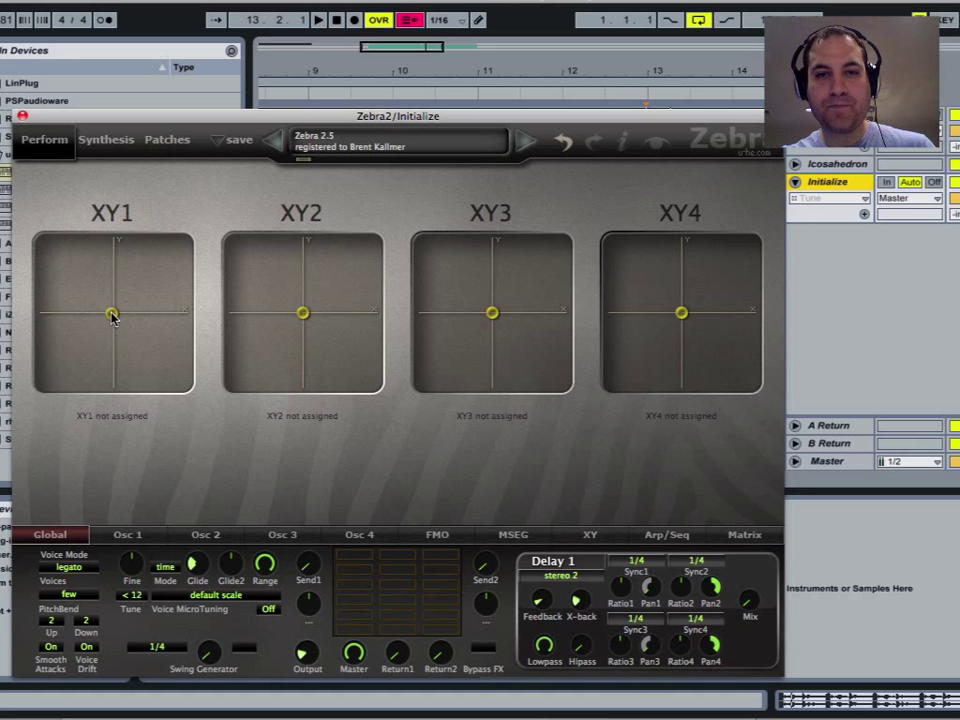
{"action": "left_click", "coordinate": [106, 140]}
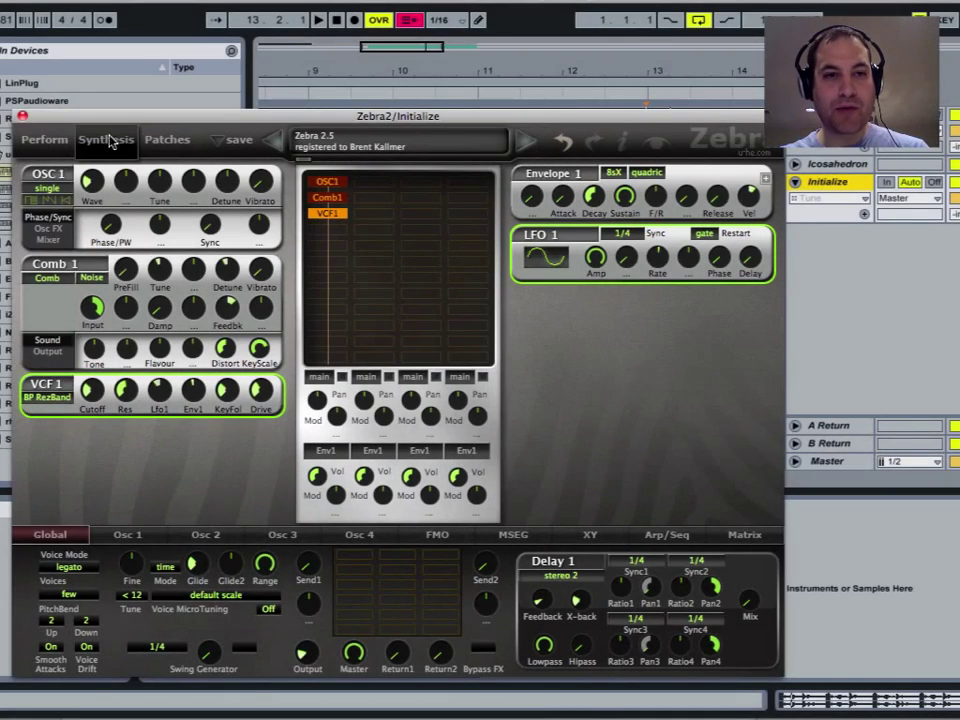
- Assign Comb 1's Tune to X2 and its Feedback to Y2 for control from the XY2 pad
{"action": "left_click", "coordinate": [64, 140]}
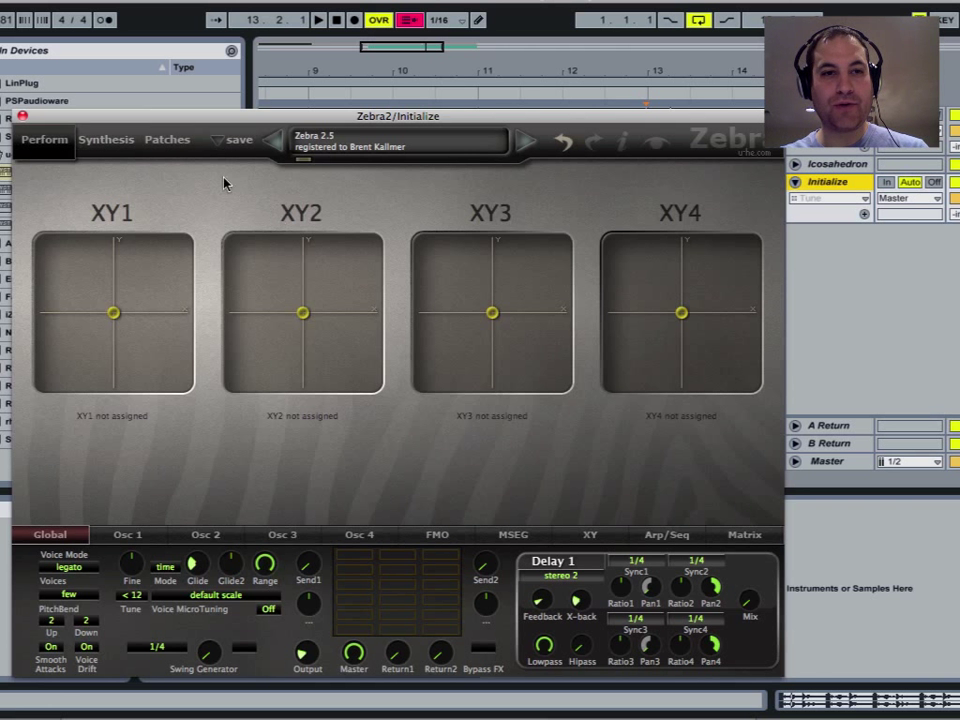
{"action": "left_click", "coordinate": [106, 142]}
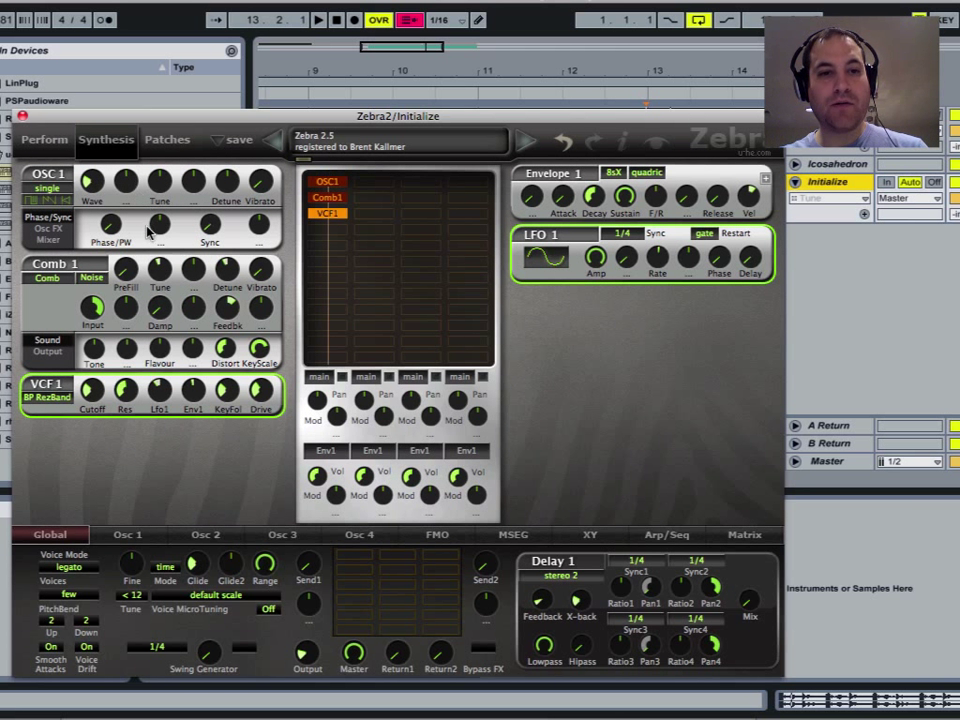
{"action": "mouse_move", "coordinate": [157, 276]}
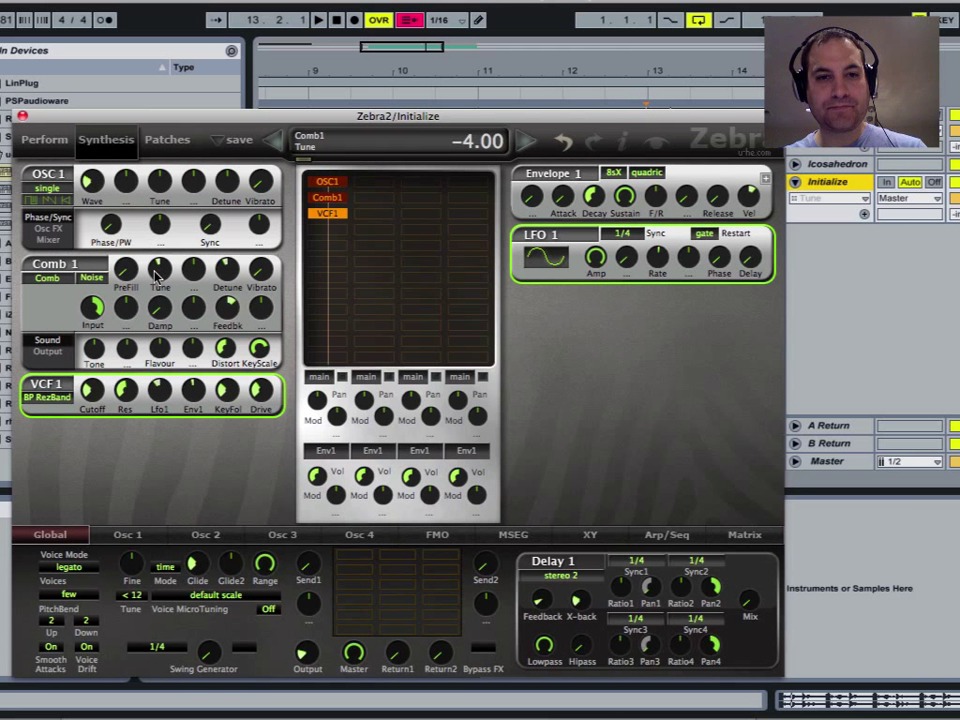
{"action": "mouse_move", "coordinate": [225, 328]}
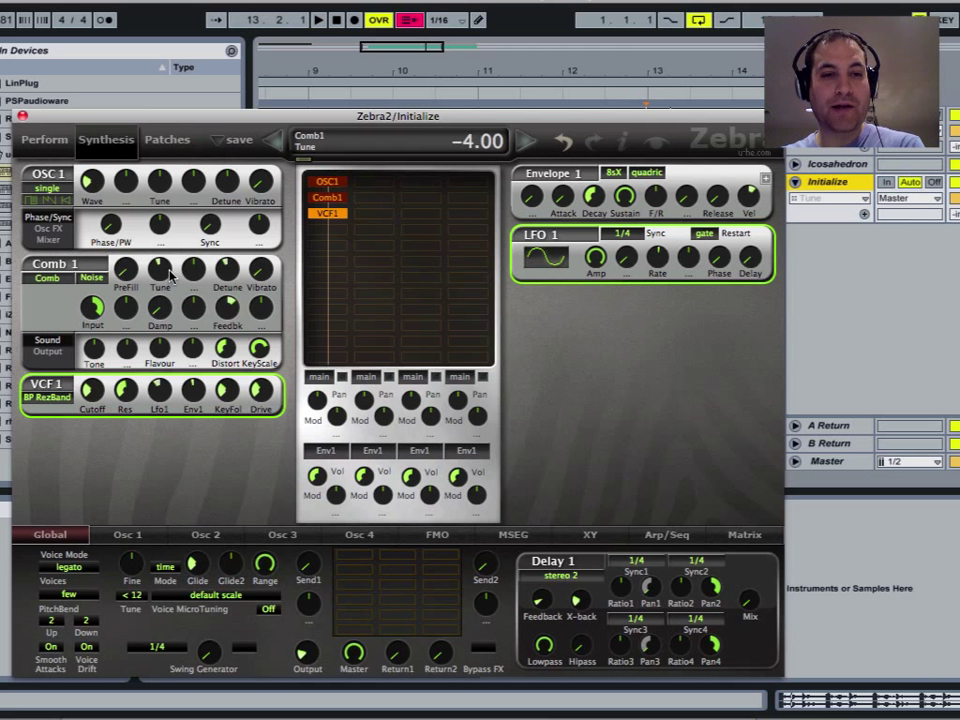
{"action": "right_click", "coordinate": [163, 280]}
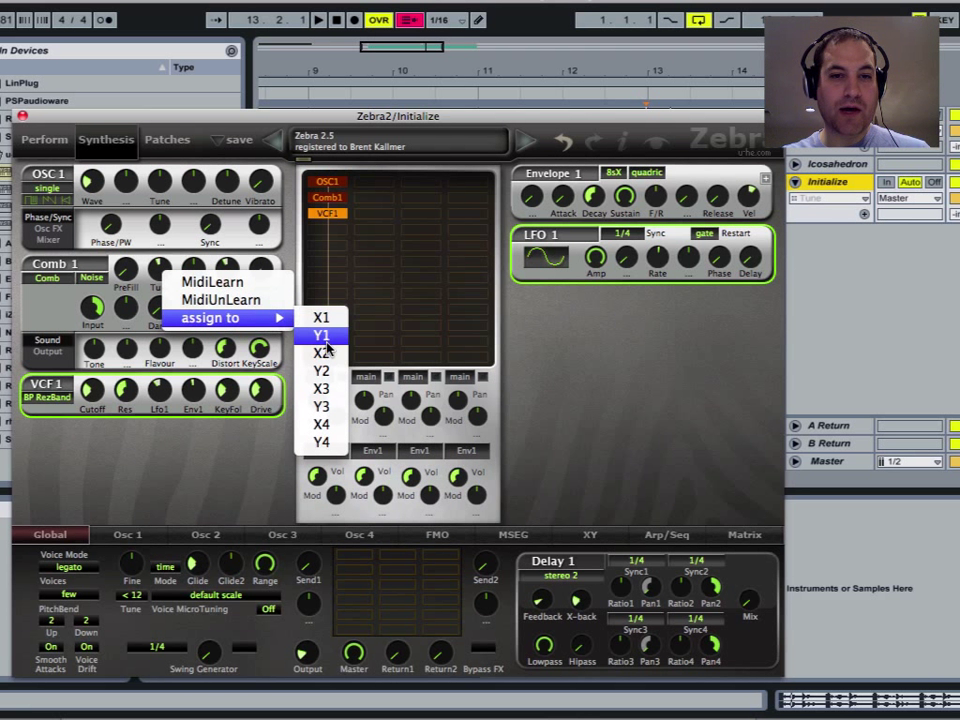
{"action": "left_click", "coordinate": [322, 352]}
{"action": "right_click", "coordinate": [233, 303]}
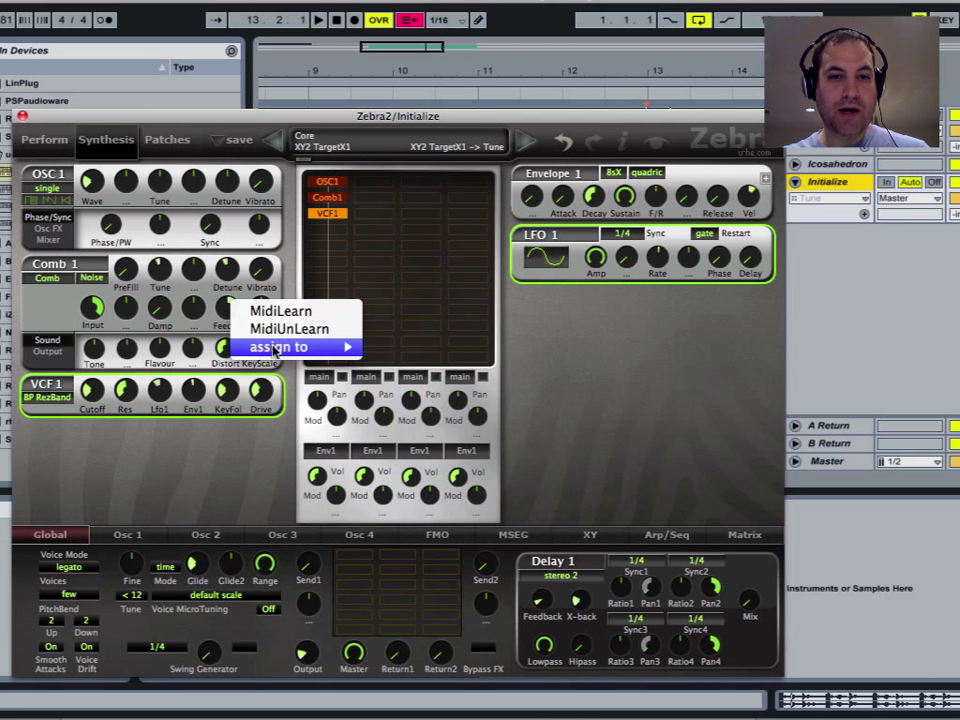
{"action": "mouse_move", "coordinate": [274, 349]}
{"action": "left_click", "coordinate": [381, 399]}
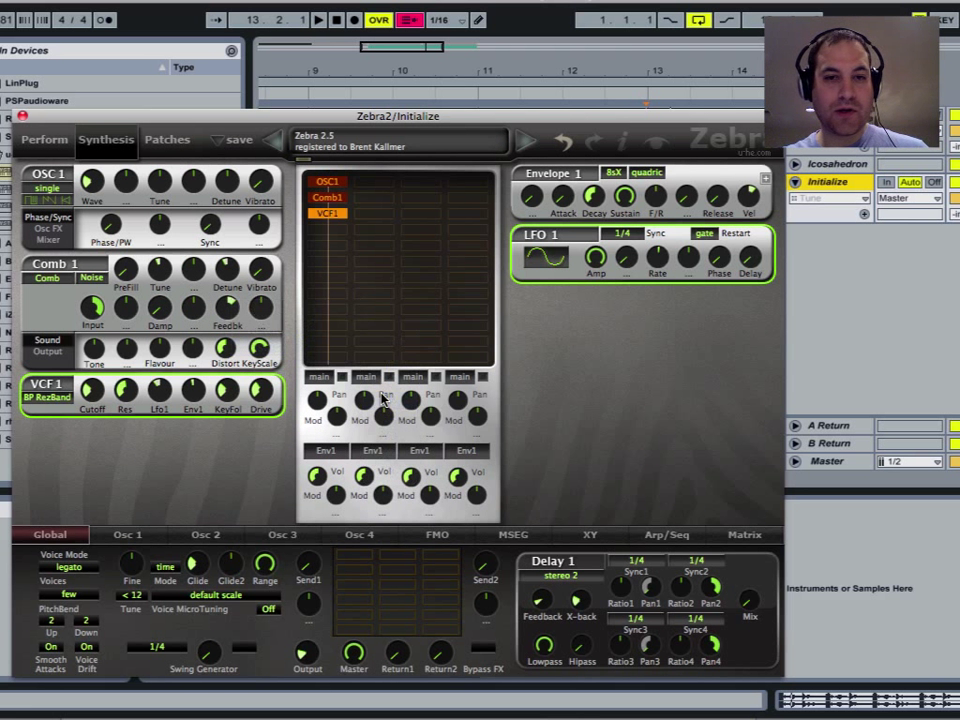
- Audition the XY2 assignments by moving the pad's handle around, reset it to centre, and return to the synthesis page
{"action": "left_click", "coordinate": [45, 139]}
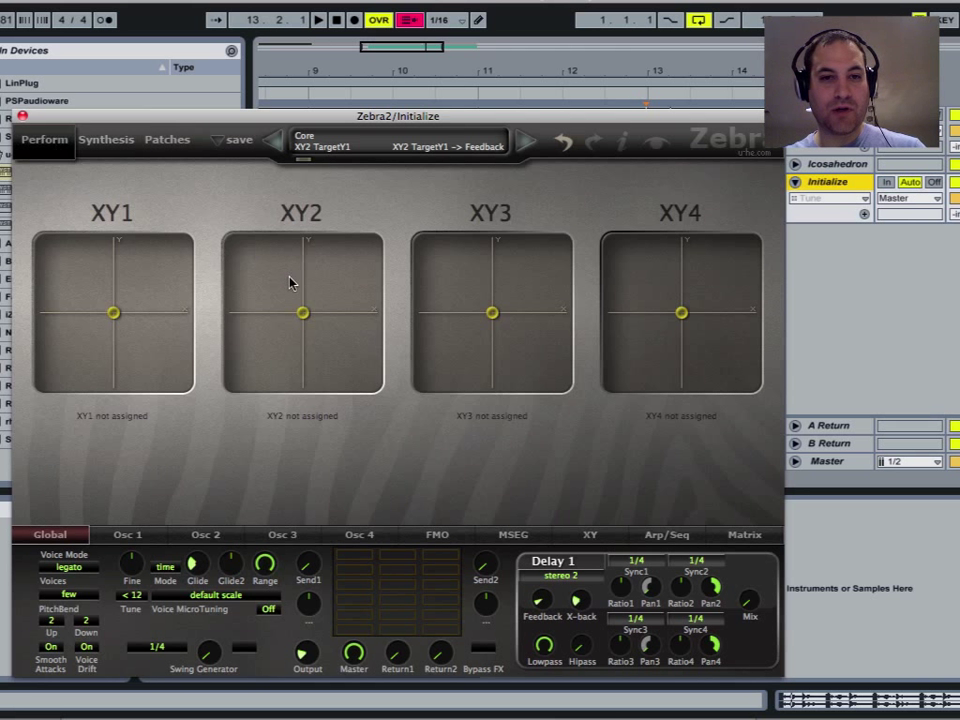
{"action": "left_click_drag", "start_coordinate": [309, 314], "coordinate": [308, 257]}
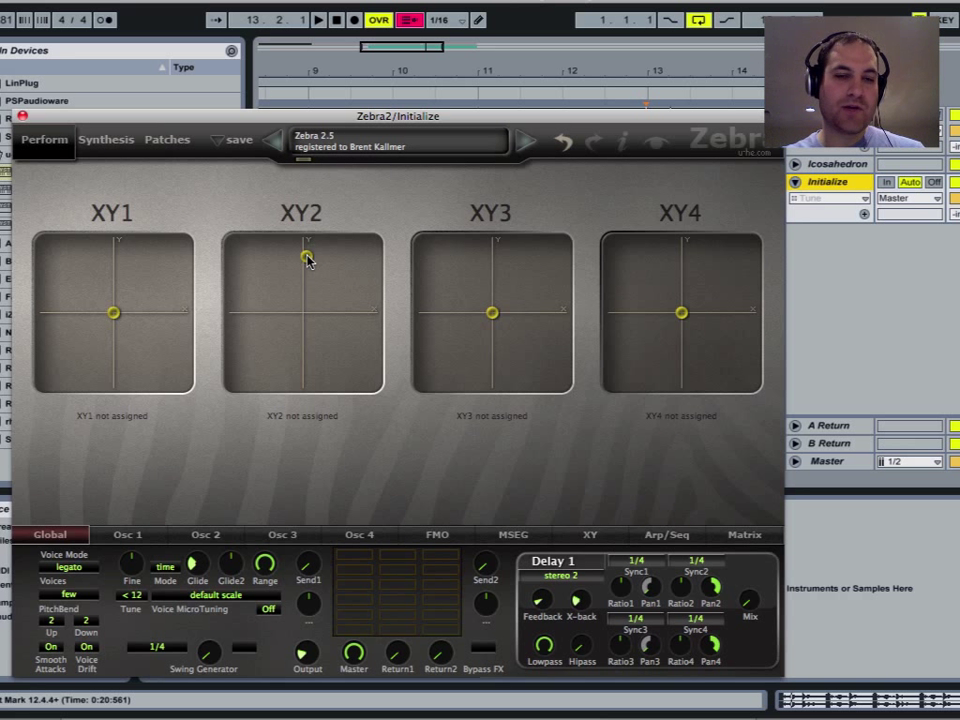
{"action": "left_click_drag", "start_coordinate": [309, 260], "coordinate": [266, 314]}
{"action": "left_click_drag", "start_coordinate": [259, 345], "coordinate": [317, 287]}
{"action": "double_click", "coordinate": [317, 287]}
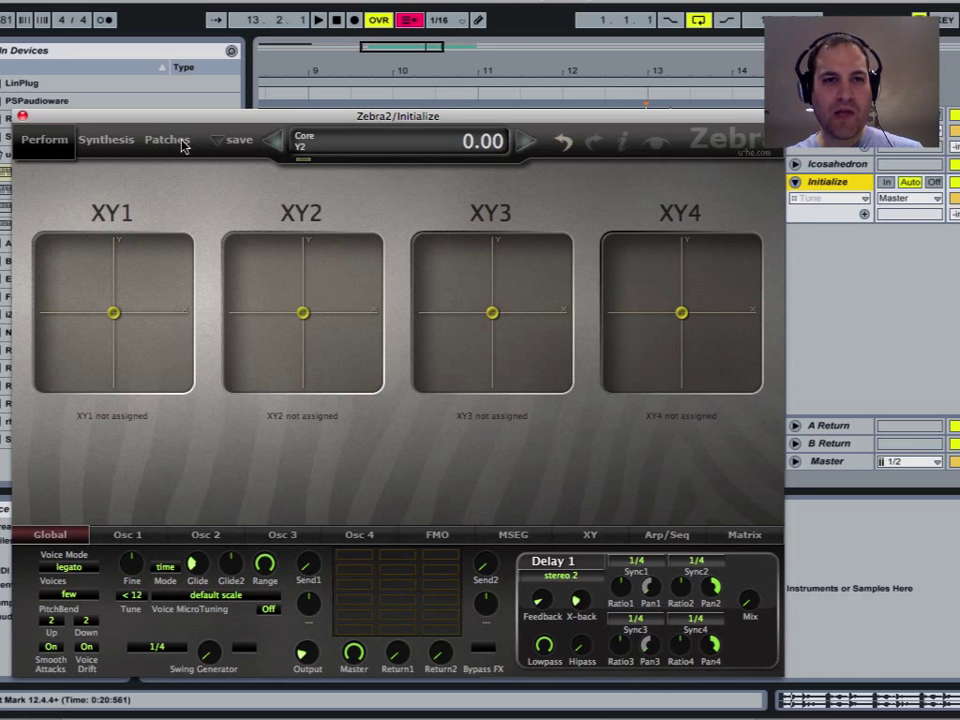
{"action": "left_click", "coordinate": [101, 139]}
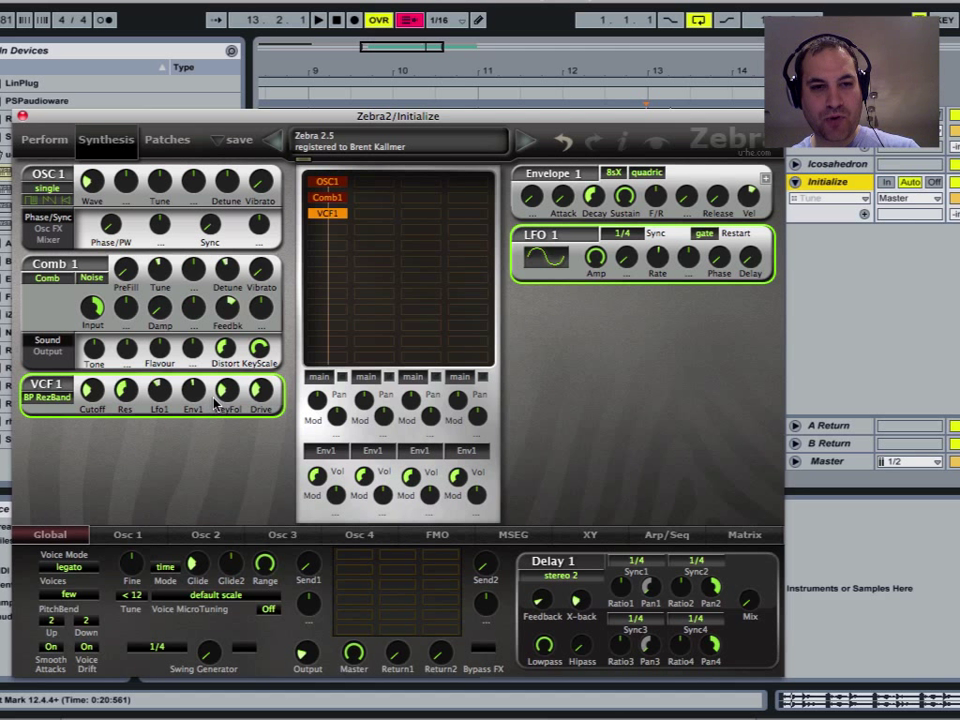
- Assign Comb 1's KeyScale to X3 and VCF 1's KeyFol to Y3 for control from the XY3 pad
{"action": "mouse_move", "coordinate": [262, 348]}
{"action": "left_mouse_down"}
{"action": "mouse_move", "coordinate": [263, 340]}
{"action": "mouse_move", "coordinate": [274, 426]}
{"action": "mouse_move", "coordinate": [268, 312]}
{"action": "mouse_move", "coordinate": [264, 450]}
{"action": "mouse_move", "coordinate": [262, 356]}
{"action": "left_mouse_up"}
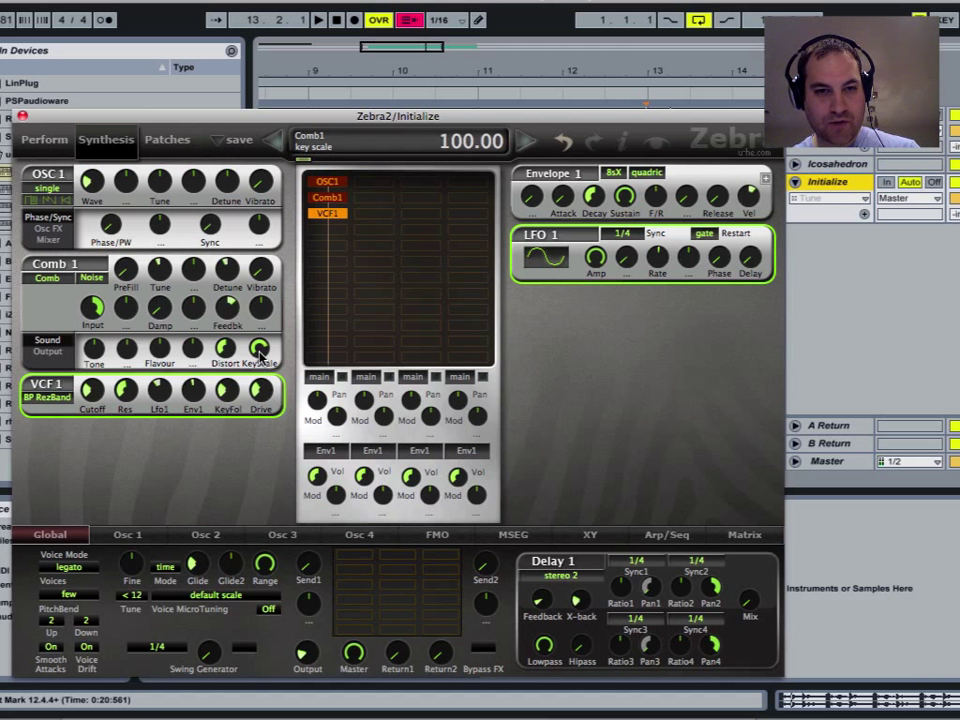
{"action": "right_click", "coordinate": [261, 352]}
{"action": "mouse_move", "coordinate": [365, 399]}
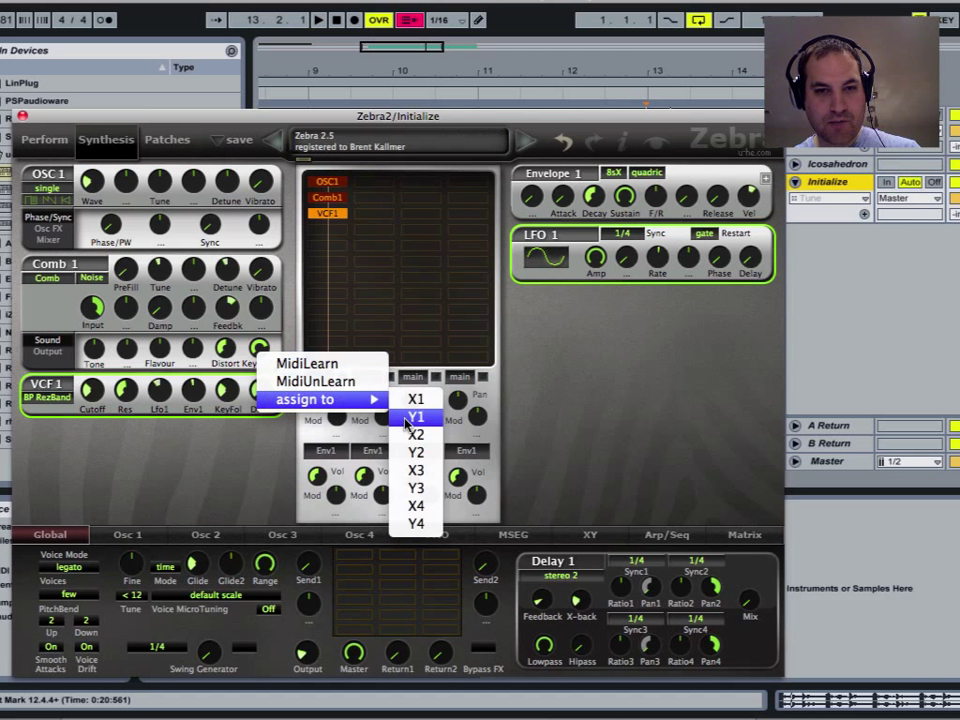
{"action": "left_click", "coordinate": [396, 476]}
{"action": "right_click", "coordinate": [242, 388]}
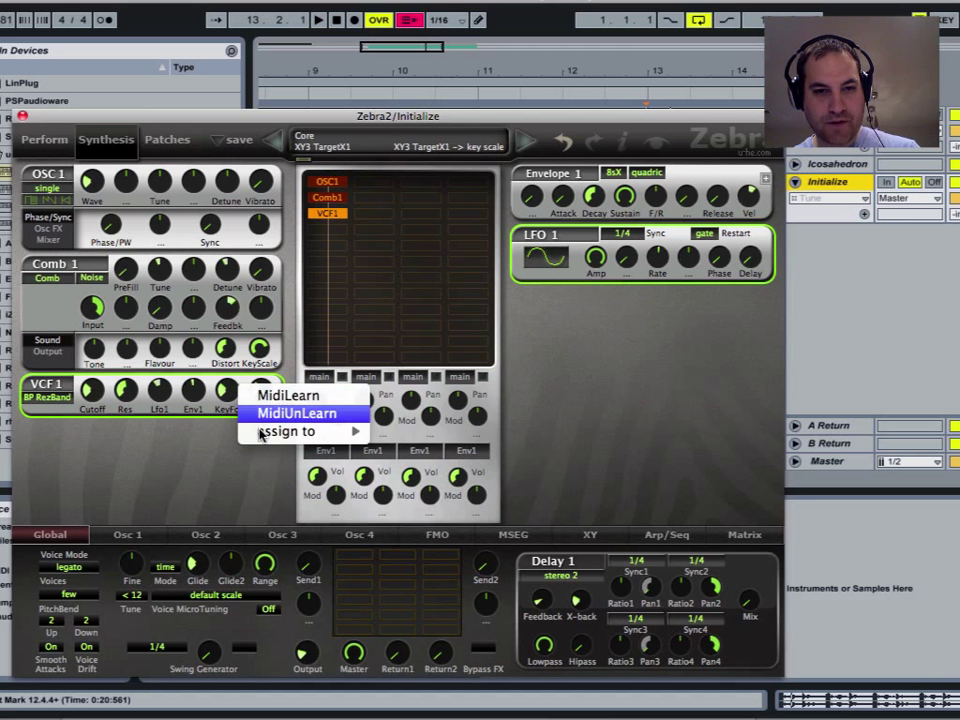
{"action": "mouse_move", "coordinate": [300, 431]}
{"action": "left_click", "coordinate": [397, 519]}
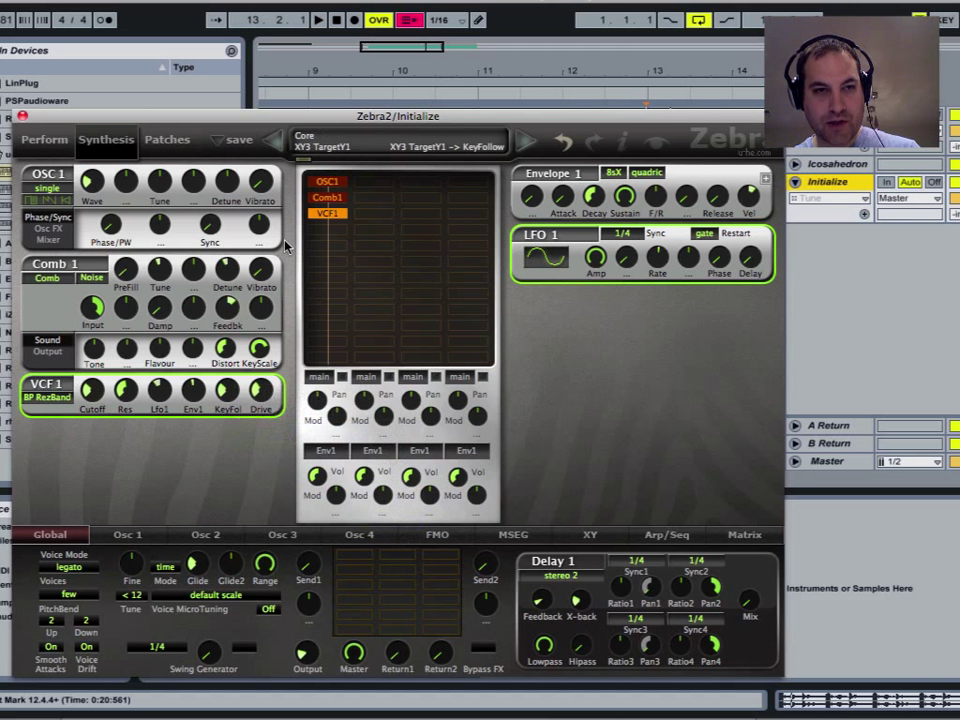
- Move the XY3 handle left of centre and the XY2 handle below centre on the performance page, and return to the synthesis page
{"action": "left_click", "coordinate": [46, 140]}
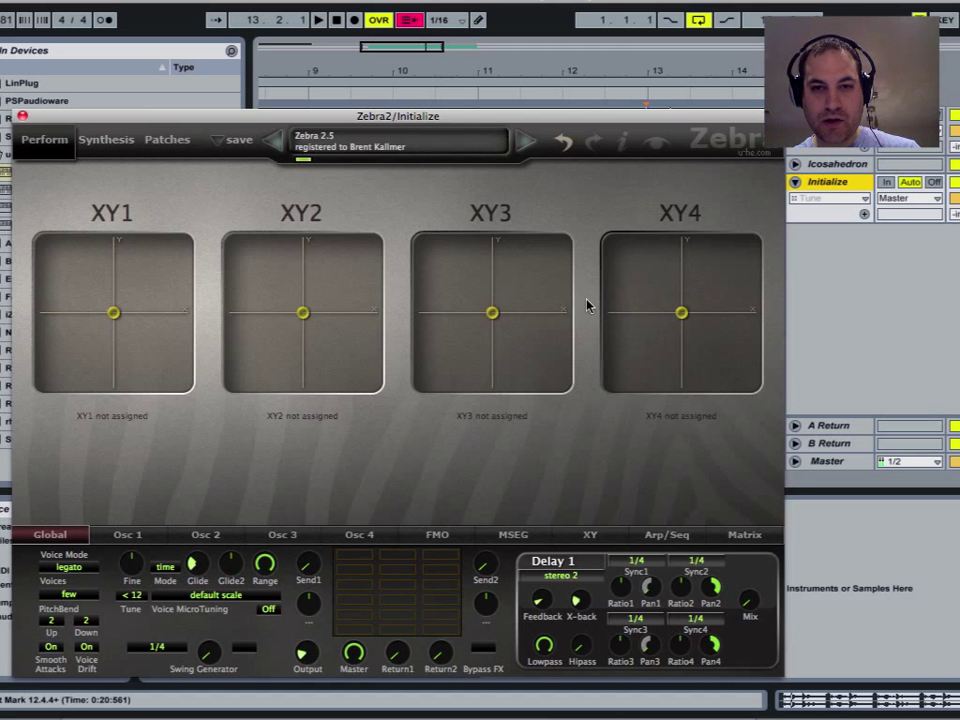
{"action": "left_click_drag", "start_coordinate": [523, 299], "coordinate": [444, 326]}
{"action": "left_click_drag", "start_coordinate": [370, 288], "coordinate": [295, 346]}
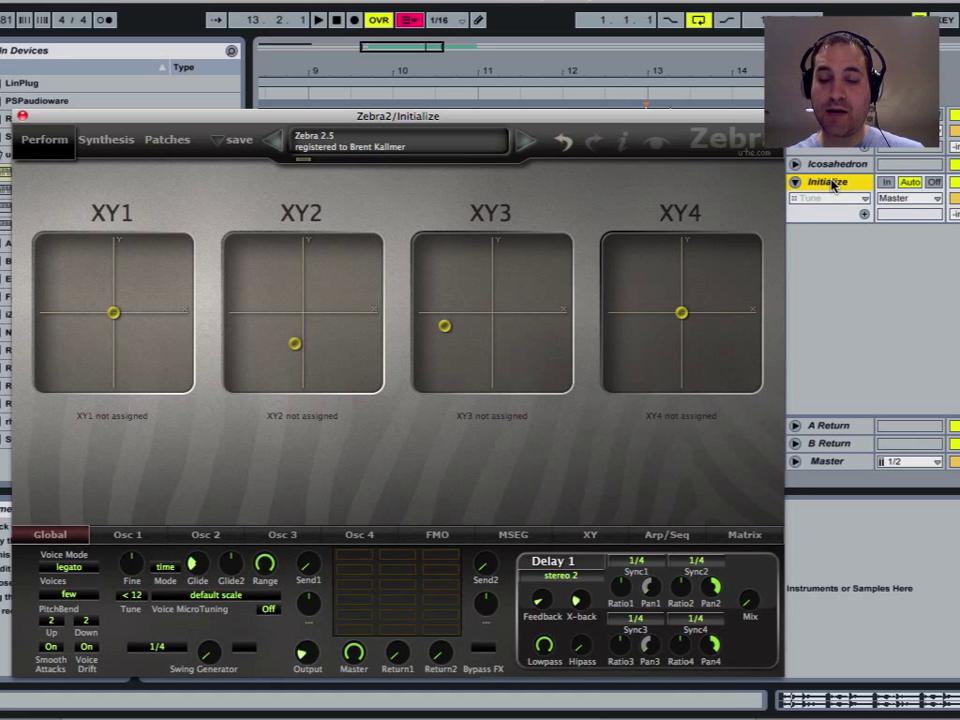
{"action": "left_click", "coordinate": [108, 141]}
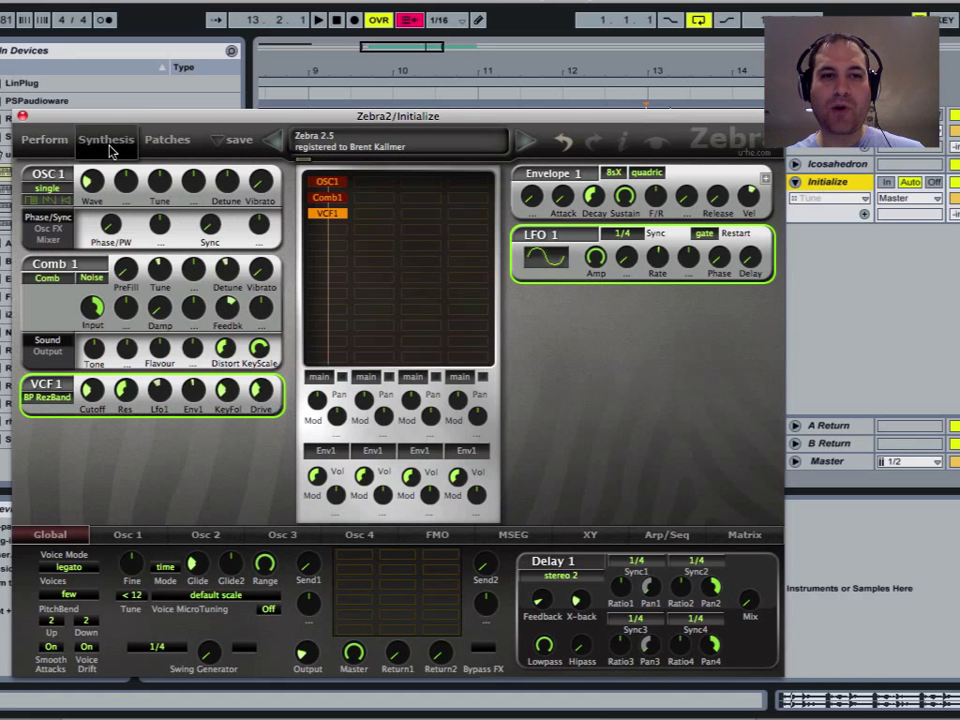
- Examine which parameters the Initialize track offers for automation, leaving the selection as it is
{"action": "left_click", "coordinate": [830, 200]}
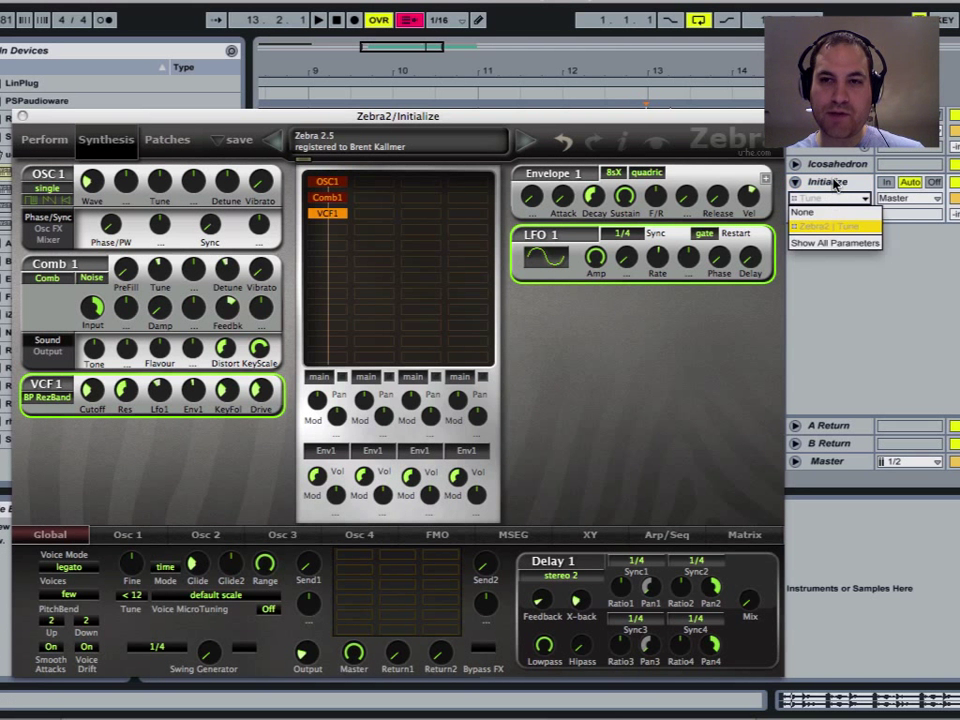
{"action": "left_click", "coordinate": [834, 185]}
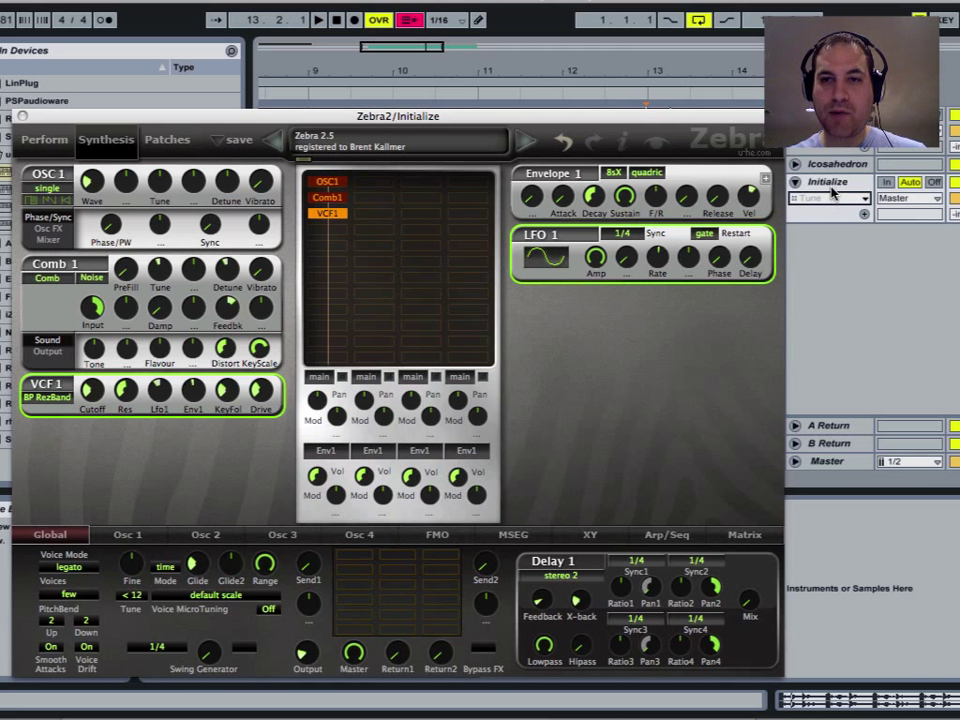
{"action": "left_click", "coordinate": [833, 199]}
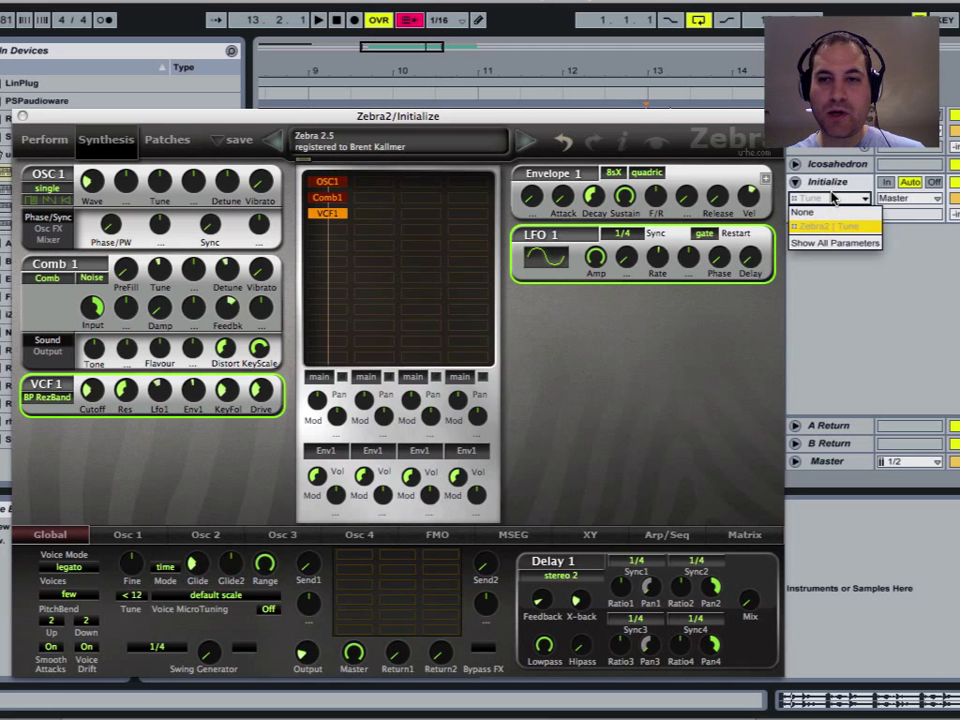
{"action": "left_click", "coordinate": [838, 186]}
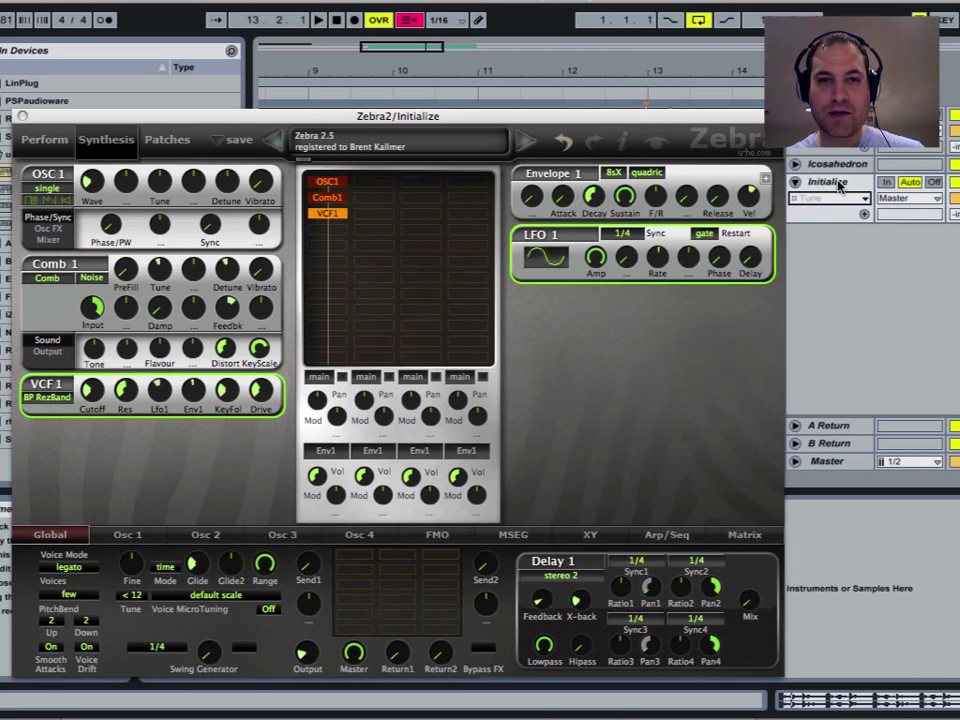
- Show the performance page and move the Zebra2 window aside so the host's device controls are uncovered
{"action": "left_click", "coordinate": [42, 143]}
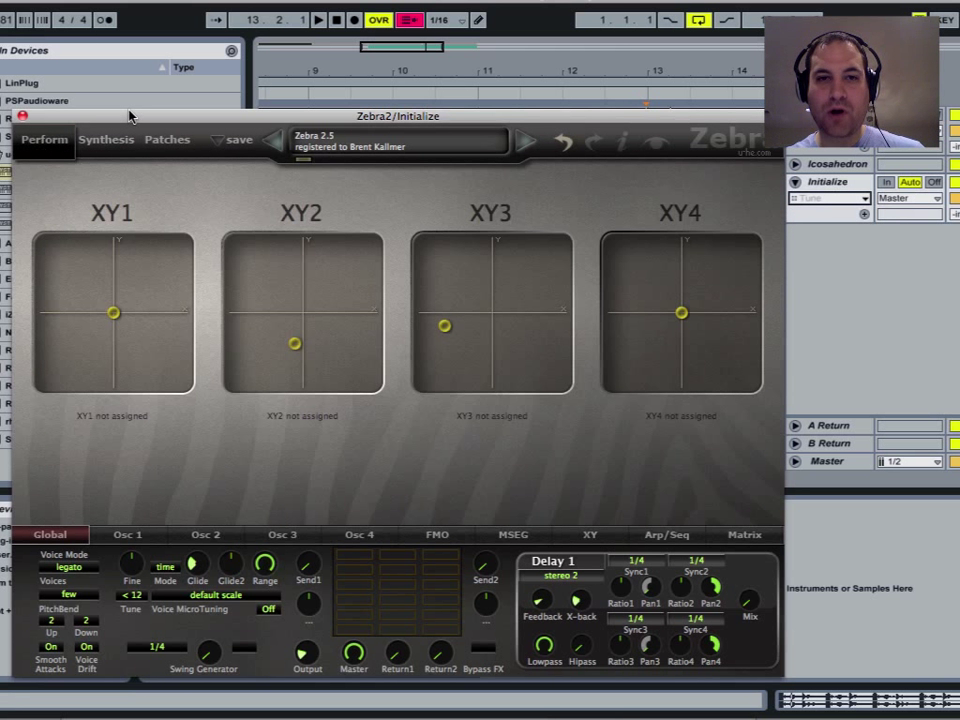
{"action": "left_click_drag", "start_coordinate": [129, 117], "coordinate": [527, 139]}
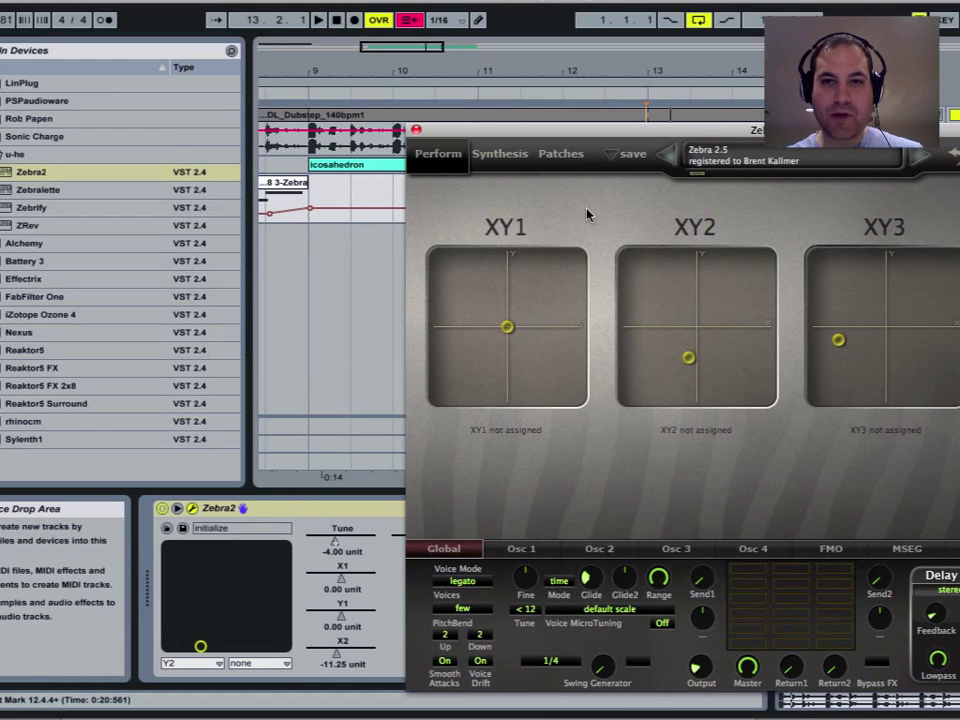
{"action": "left_click_drag", "start_coordinate": [601, 128], "coordinate": [122, 116]}
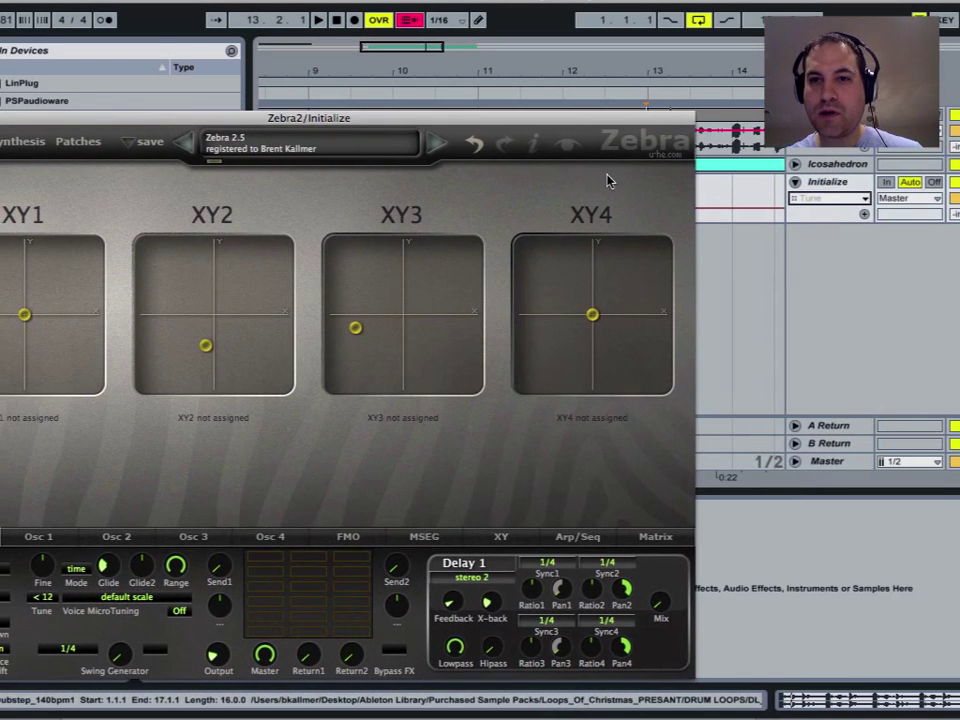
{"action": "left_click_drag", "start_coordinate": [572, 122], "coordinate": [959, 26]}
- Set the Zebra2 device's XY control in the host to X1 on the horizontal axis and Y1 on the vertical axis
{"action": "left_click", "coordinate": [190, 663]}
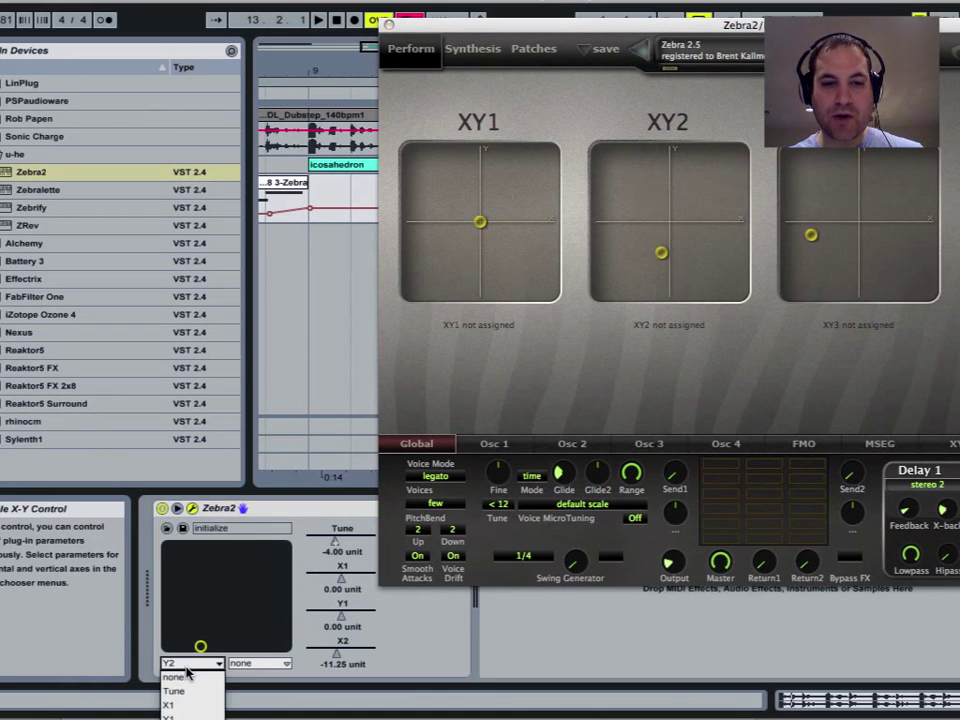
{"action": "left_click", "coordinate": [222, 510]}
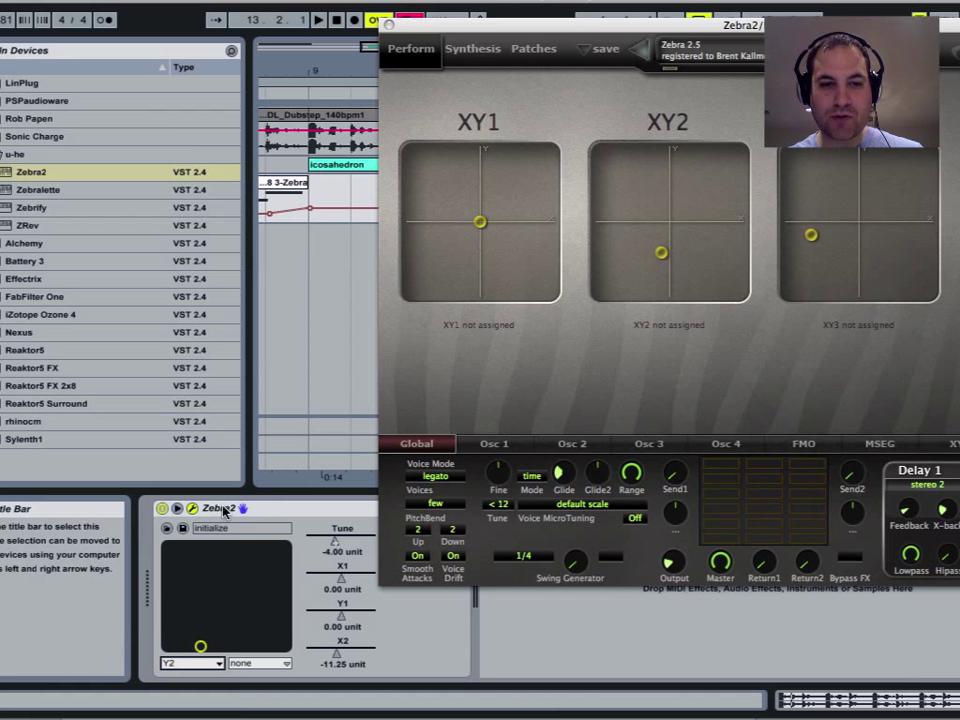
{"action": "left_click", "coordinate": [222, 510]}
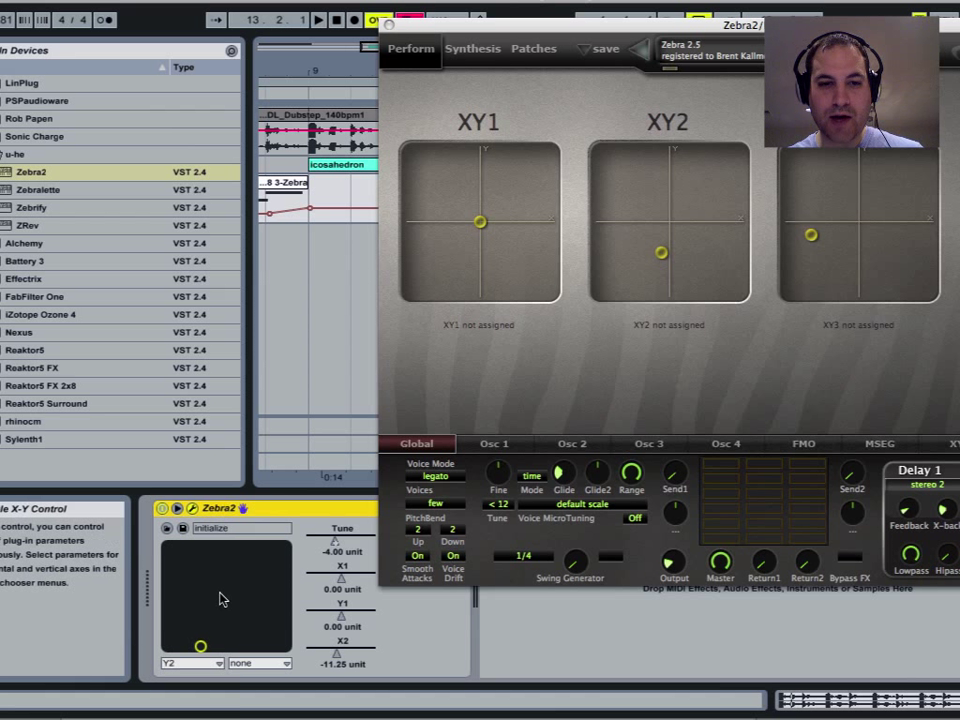
{"action": "left_click", "coordinate": [205, 670]}
{"action": "left_click", "coordinate": [198, 709]}
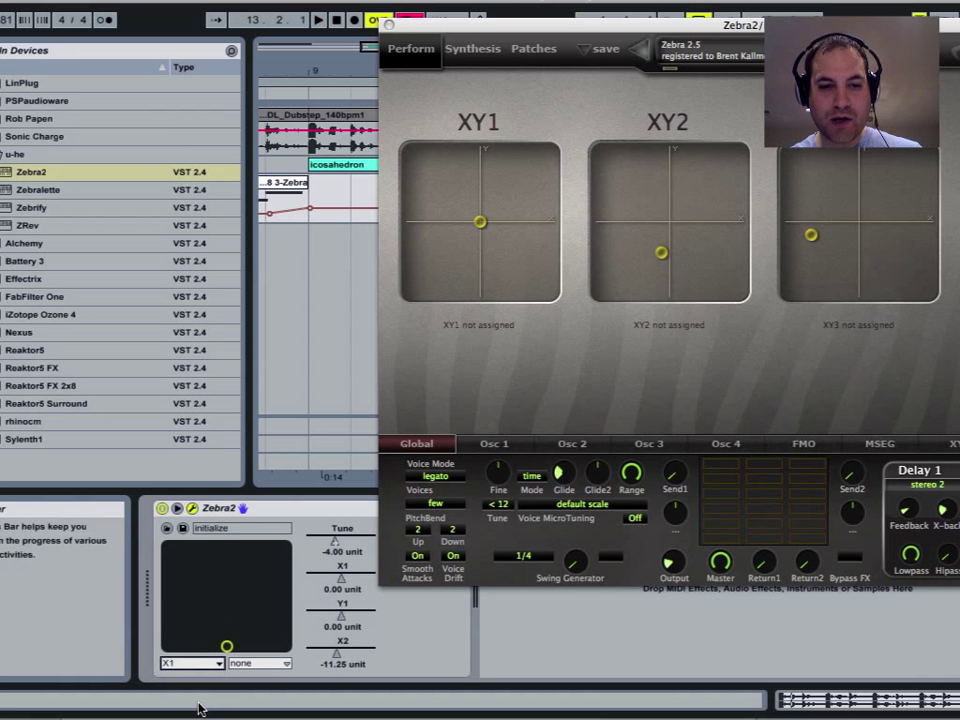
{"action": "left_click", "coordinate": [259, 663]}
{"action": "left_click", "coordinate": [248, 712]}
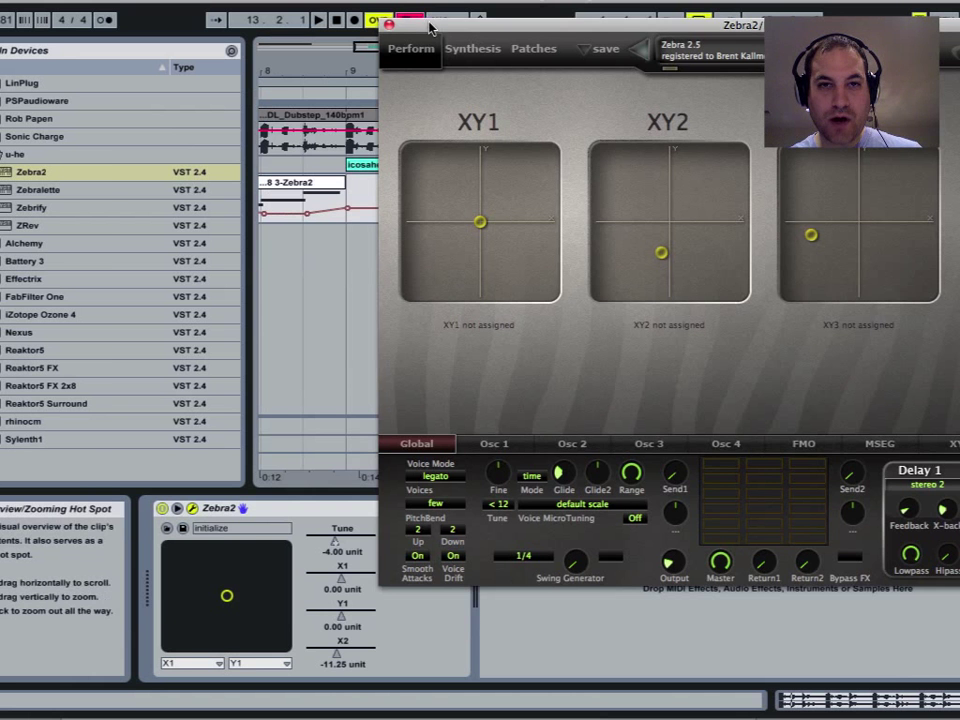
- Close the Zebra2 window and play the arrangement while moving the handle of the device's XY control left of centre
{"action": "left_click_drag", "start_coordinate": [420, 26], "coordinate": [178, 113]}
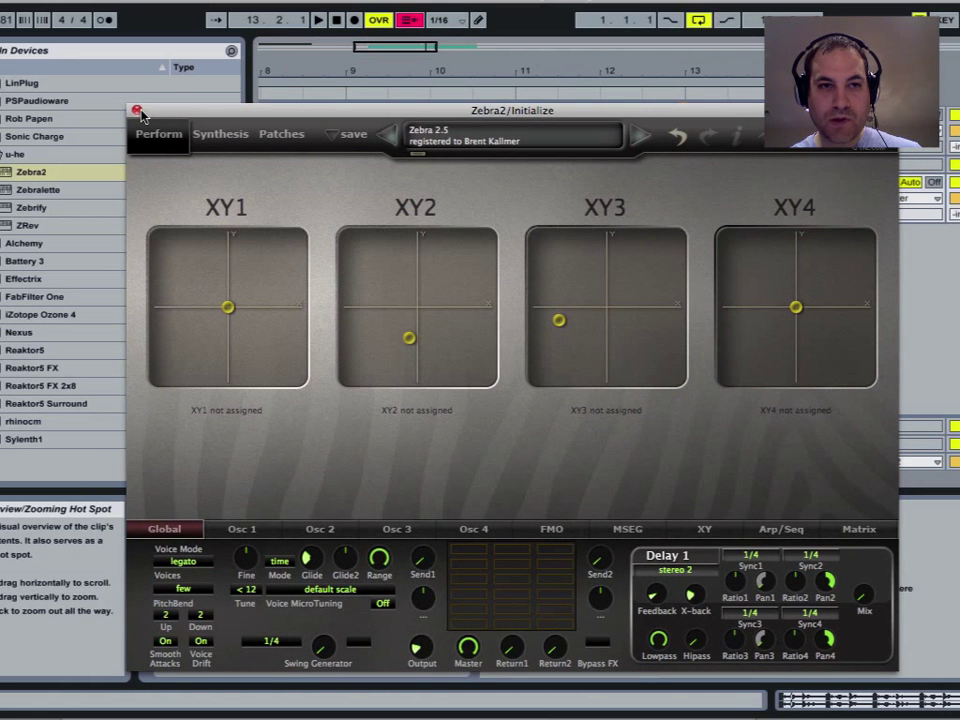
{"action": "left_click", "coordinate": [138, 111]}
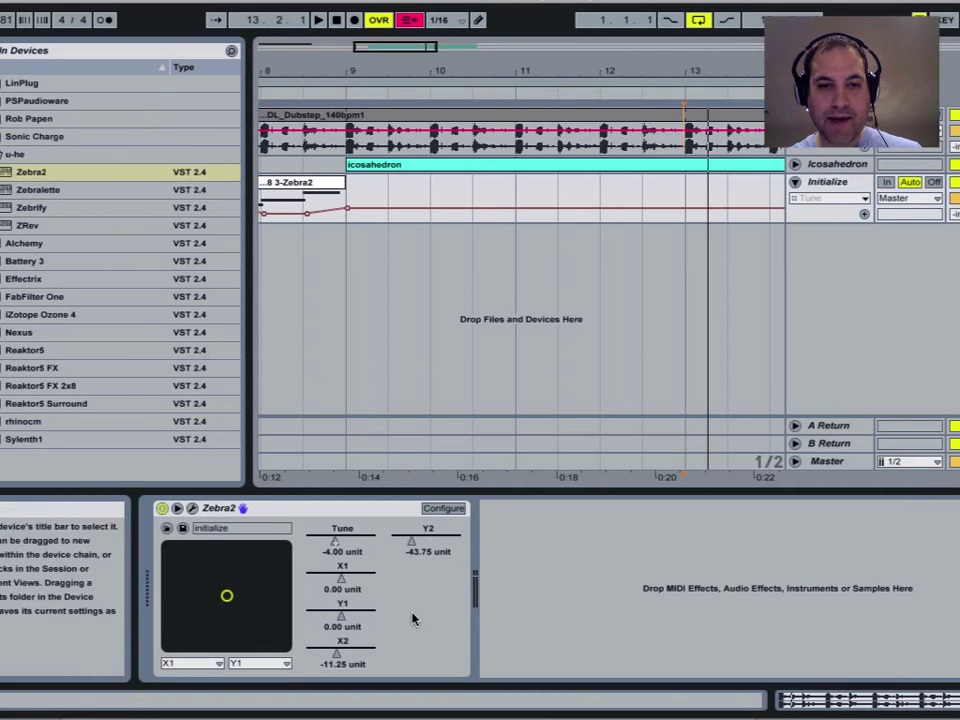
{"action": "key", "text": "space"}
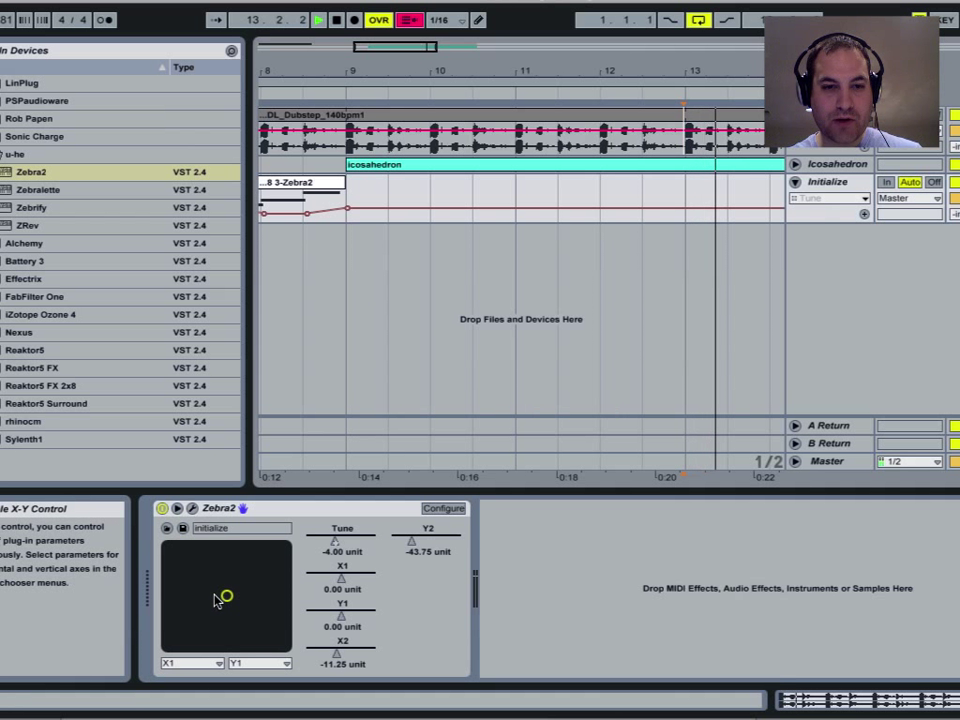
{"action": "left_click_drag", "start_coordinate": [227, 596], "coordinate": [176, 590]}
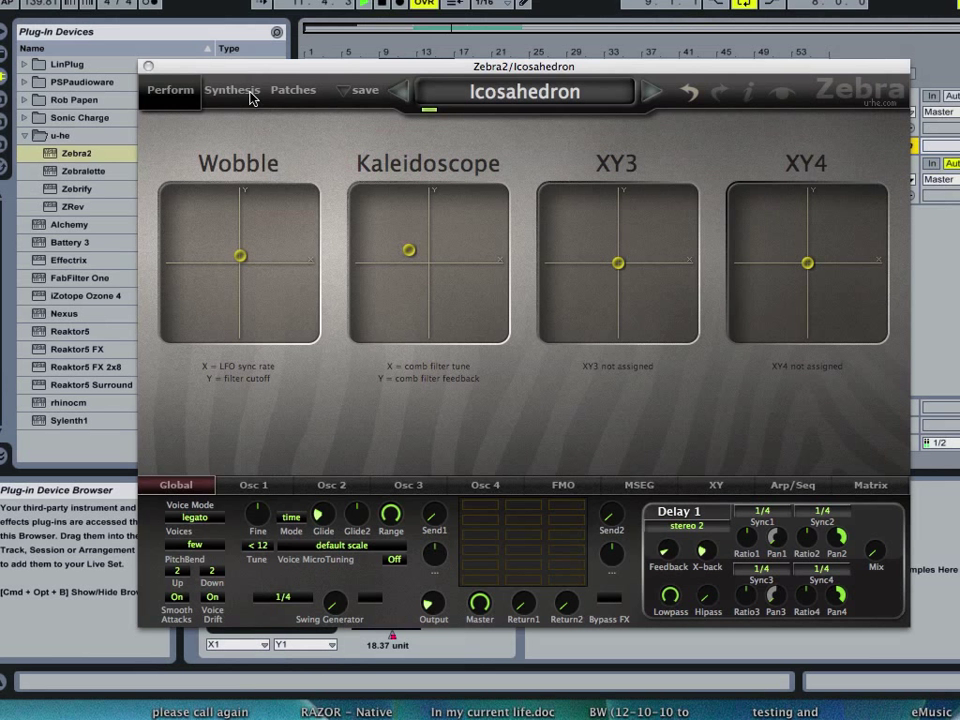
- Show the Icosahedron patch's synthesis page and lower Comb 1's KeyScale to -88.00
{"action": "left_click", "coordinate": [251, 95]}
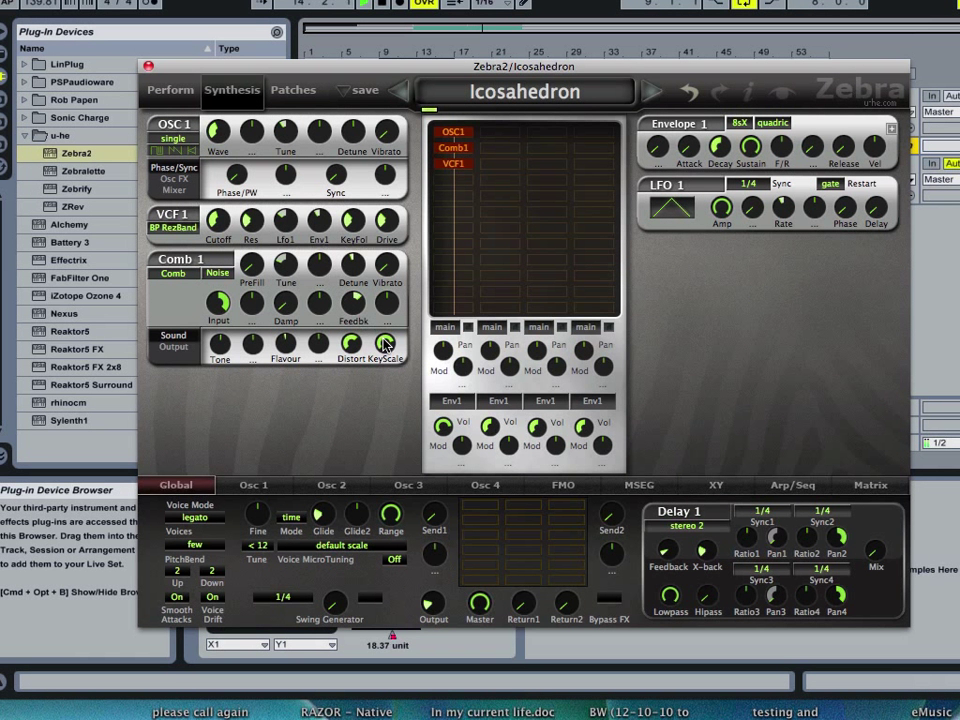
{"action": "left_click_drag", "start_coordinate": [385, 343], "coordinate": [407, 427]}
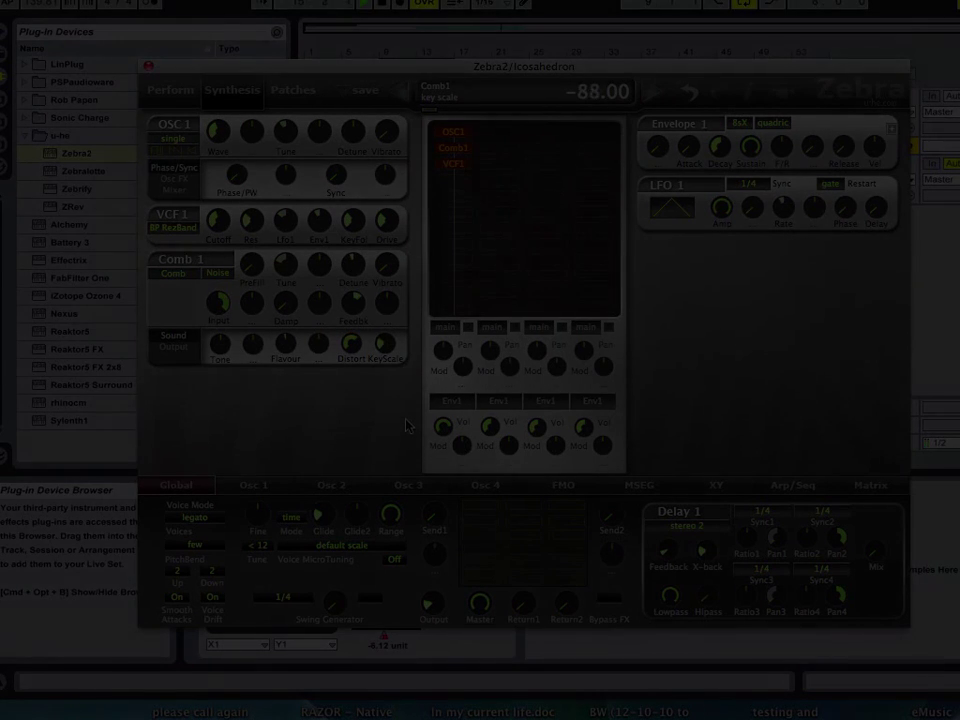